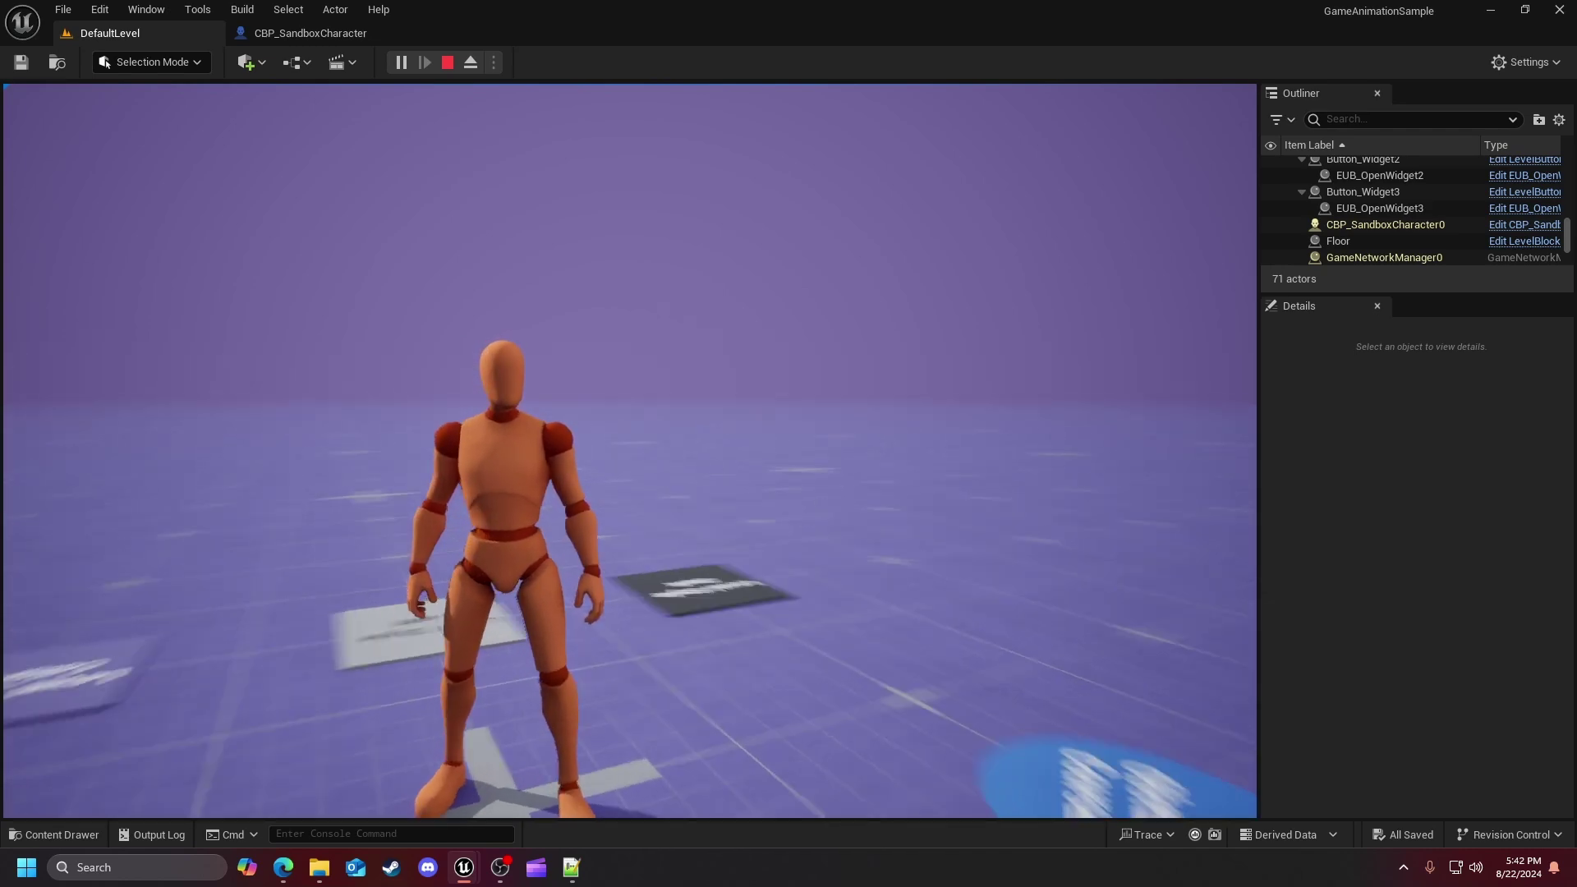
Step: Run the sandbox character around the sample level to the Obstacle Course 3 marker, examining its locomotion animations, and end the play session
{"action": "key", "text": "w"}
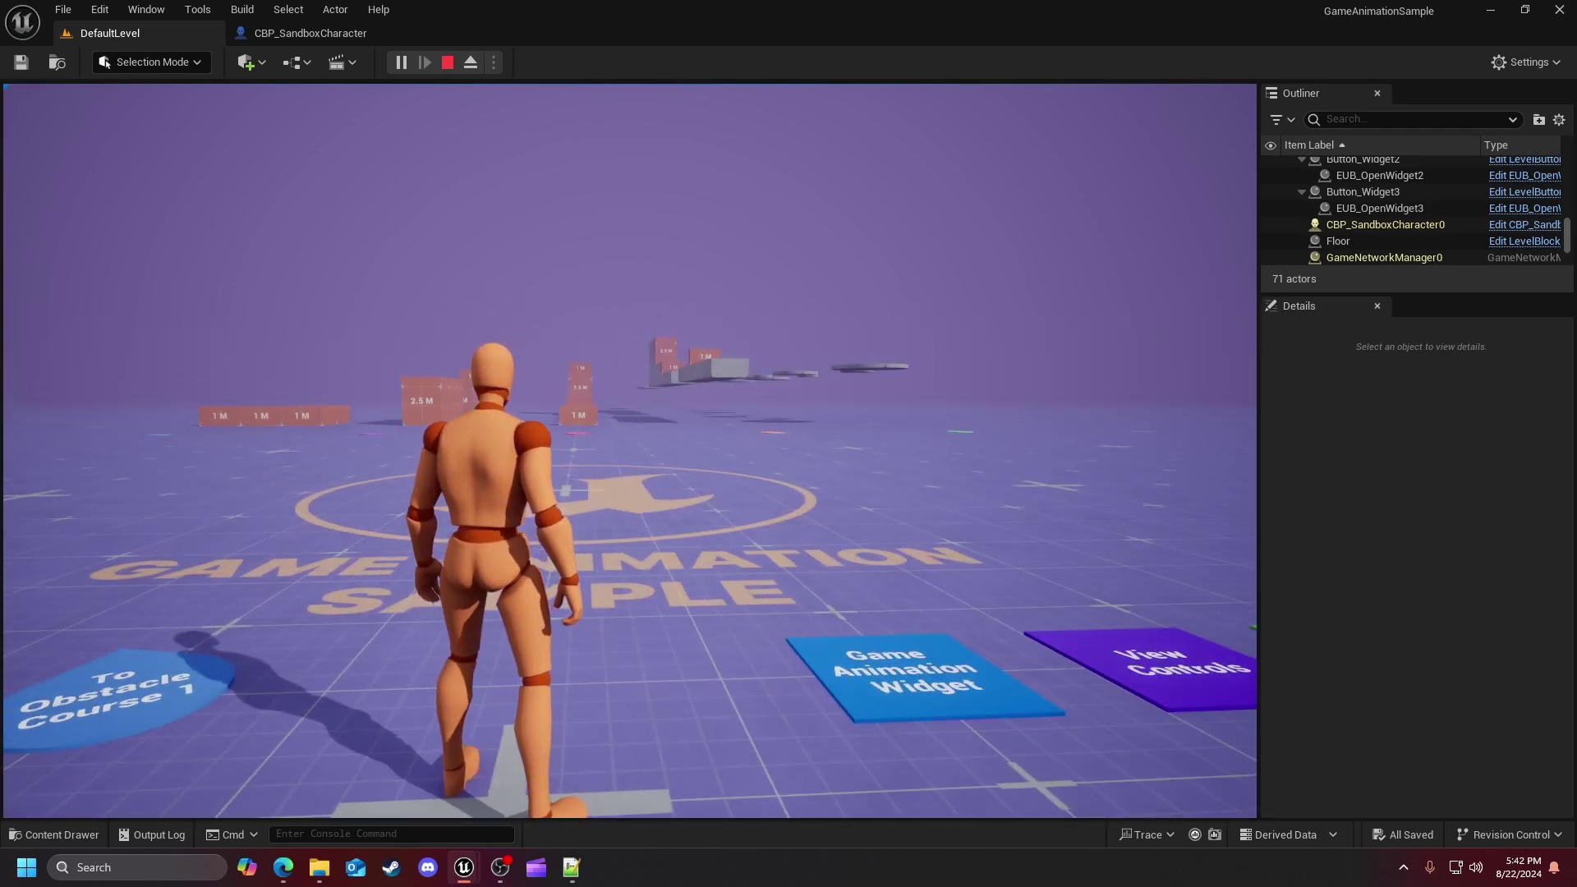
{"action": "key", "text": "w"}
{"action": "key", "text": "s"}
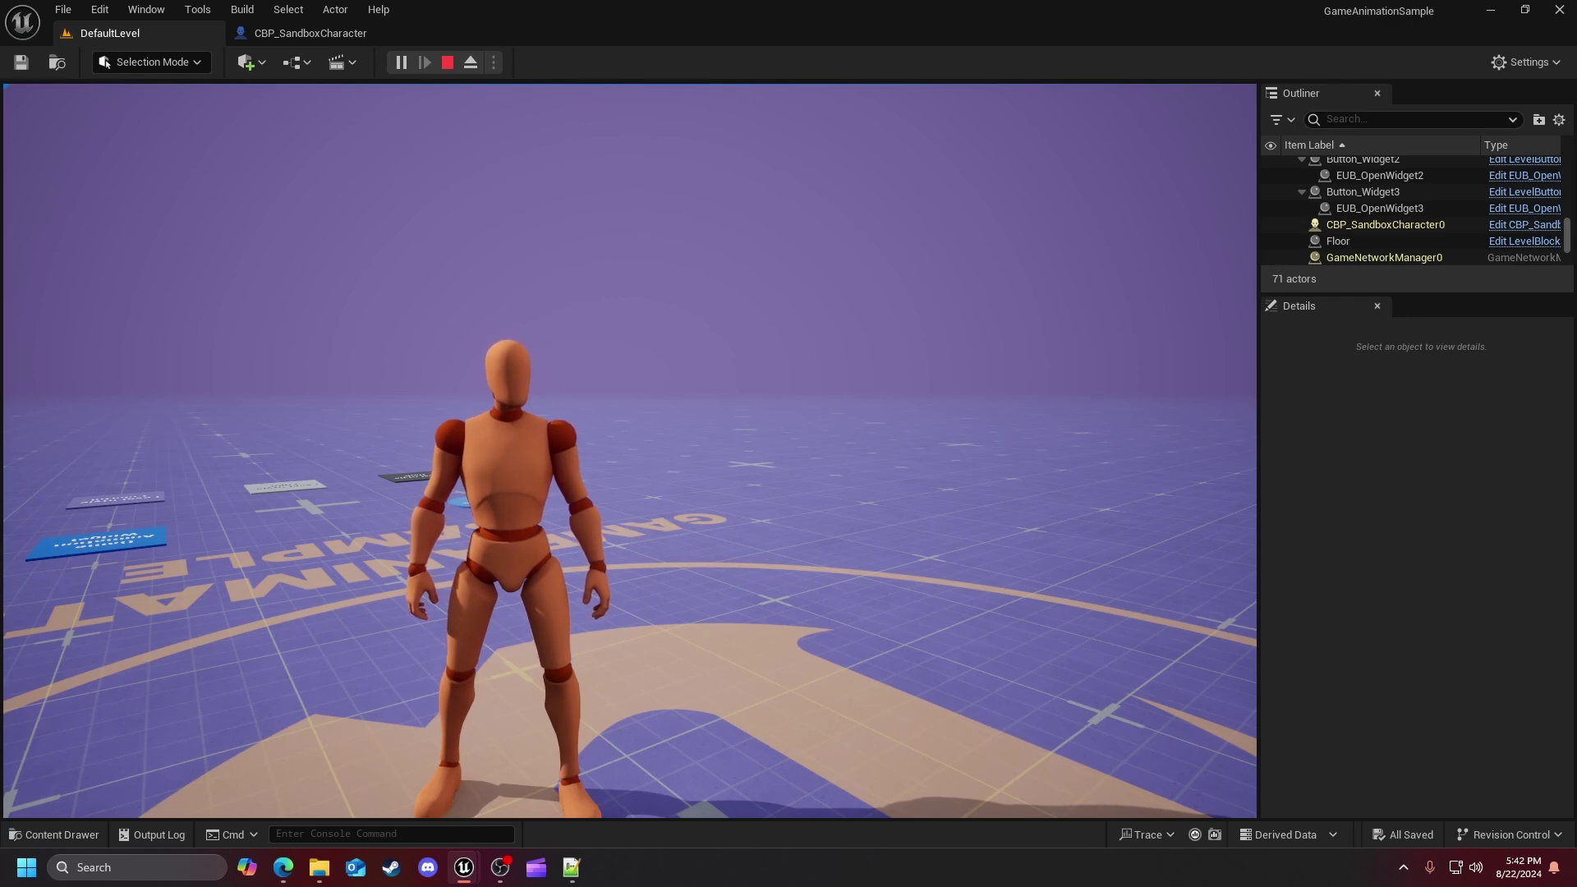
{"action": "key", "text": "a"}
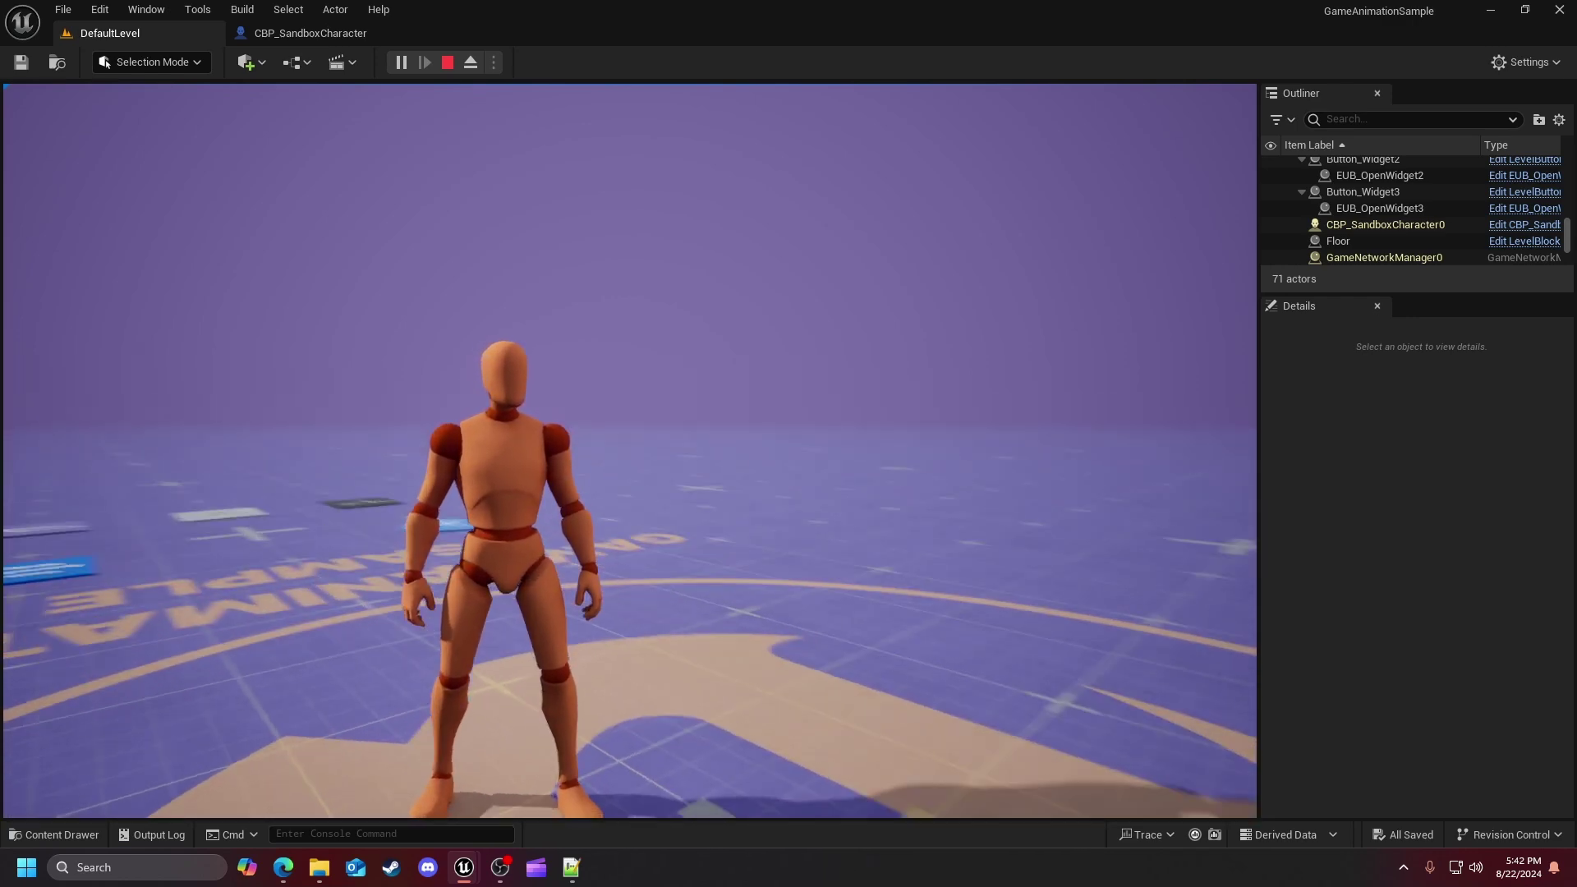
{"action": "key", "text": "w"}
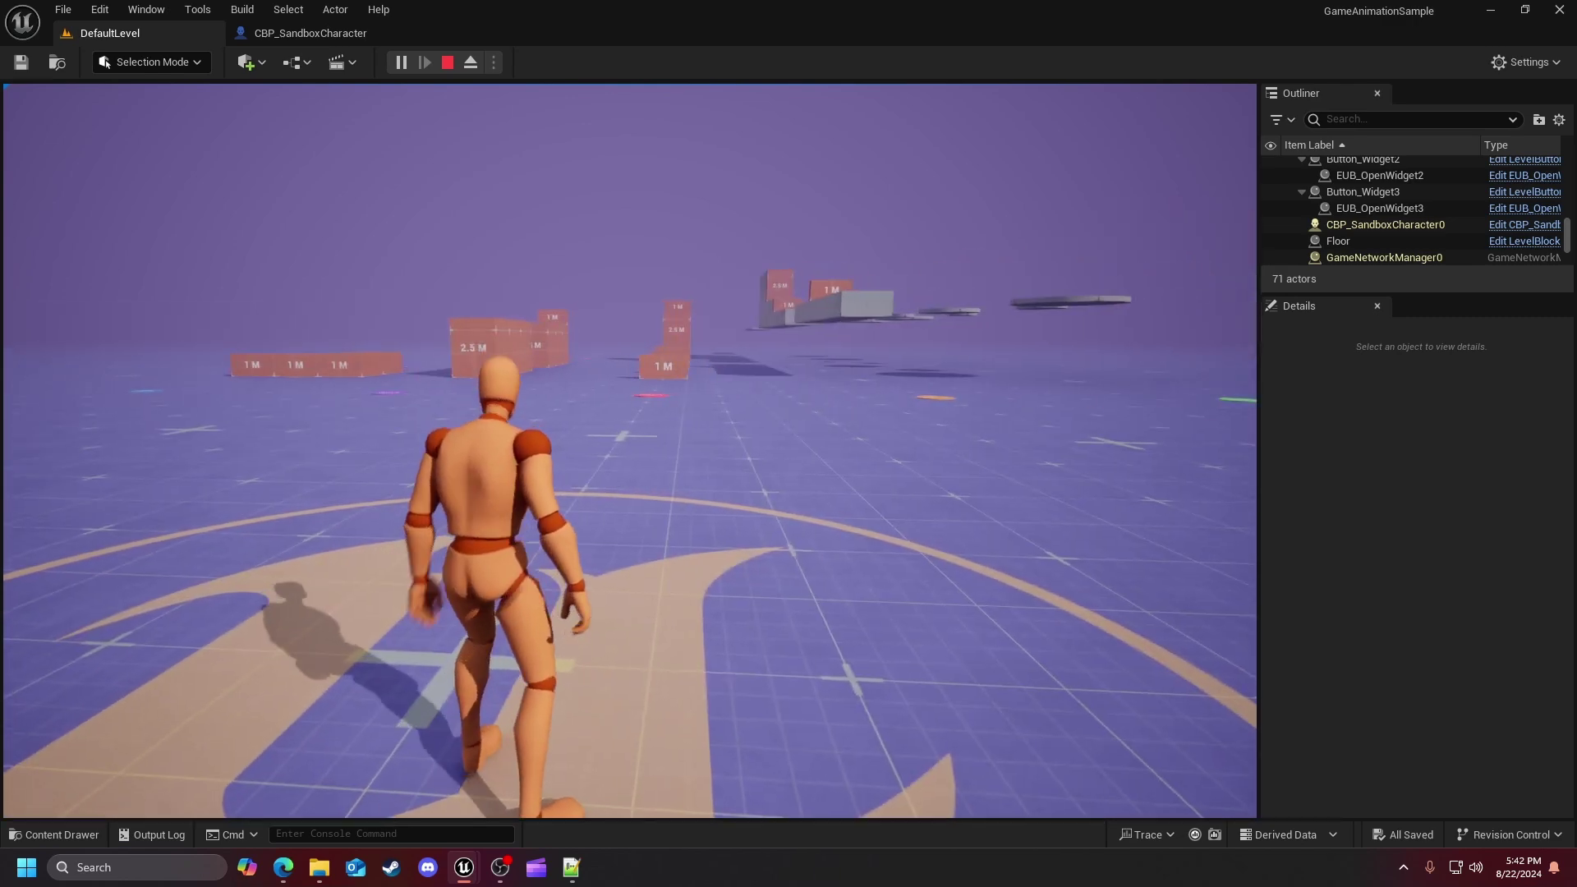
{"action": "key", "text": "w"}
{"action": "key", "text": "w"}
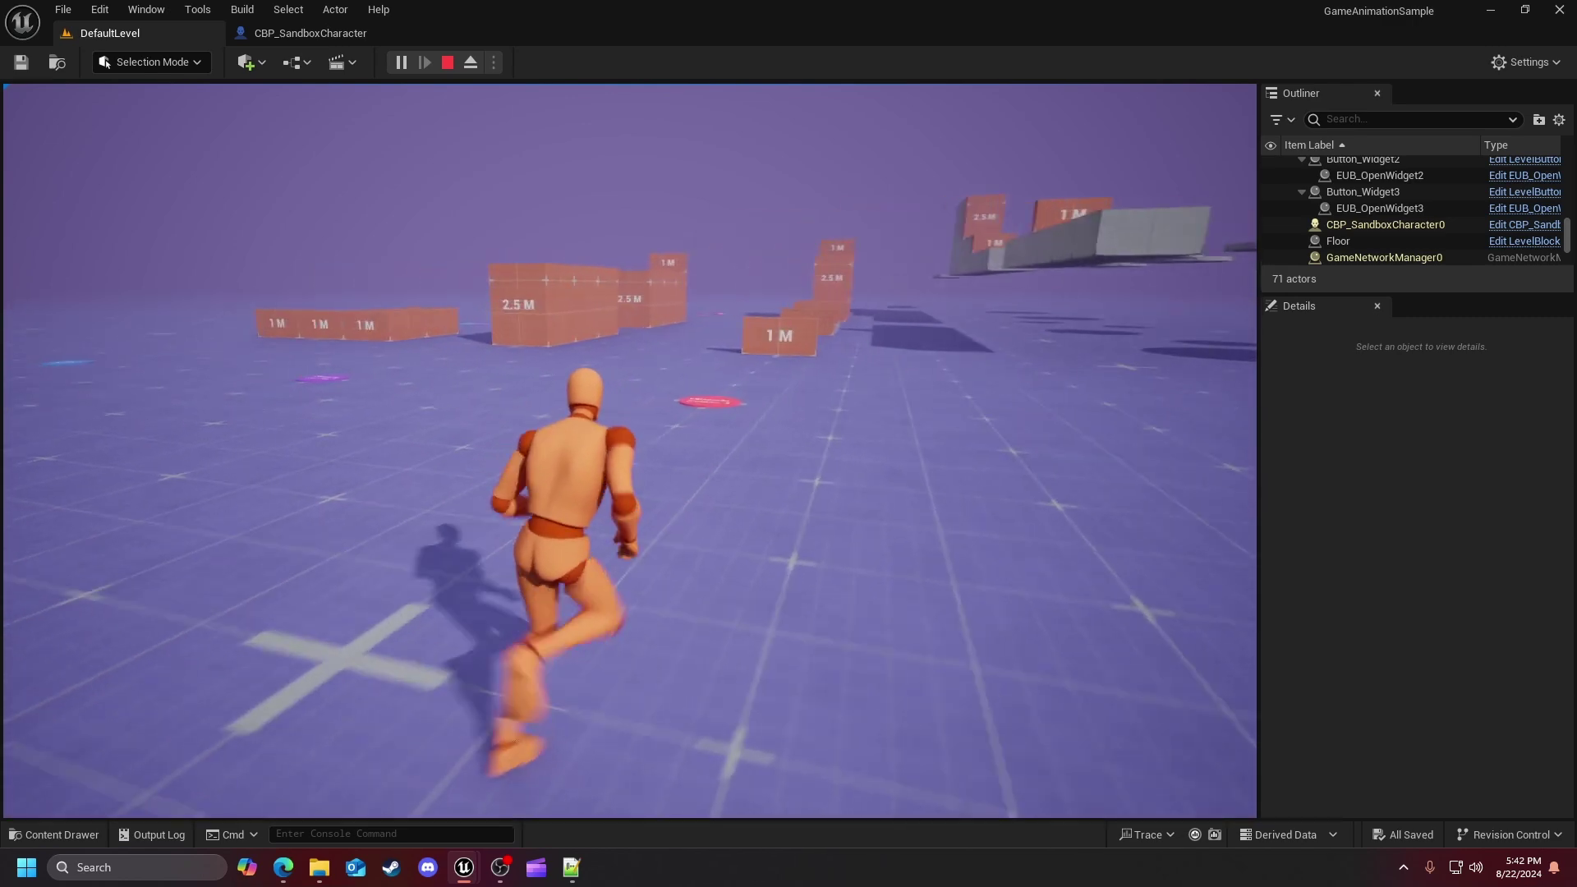
{"action": "key", "text": "w"}
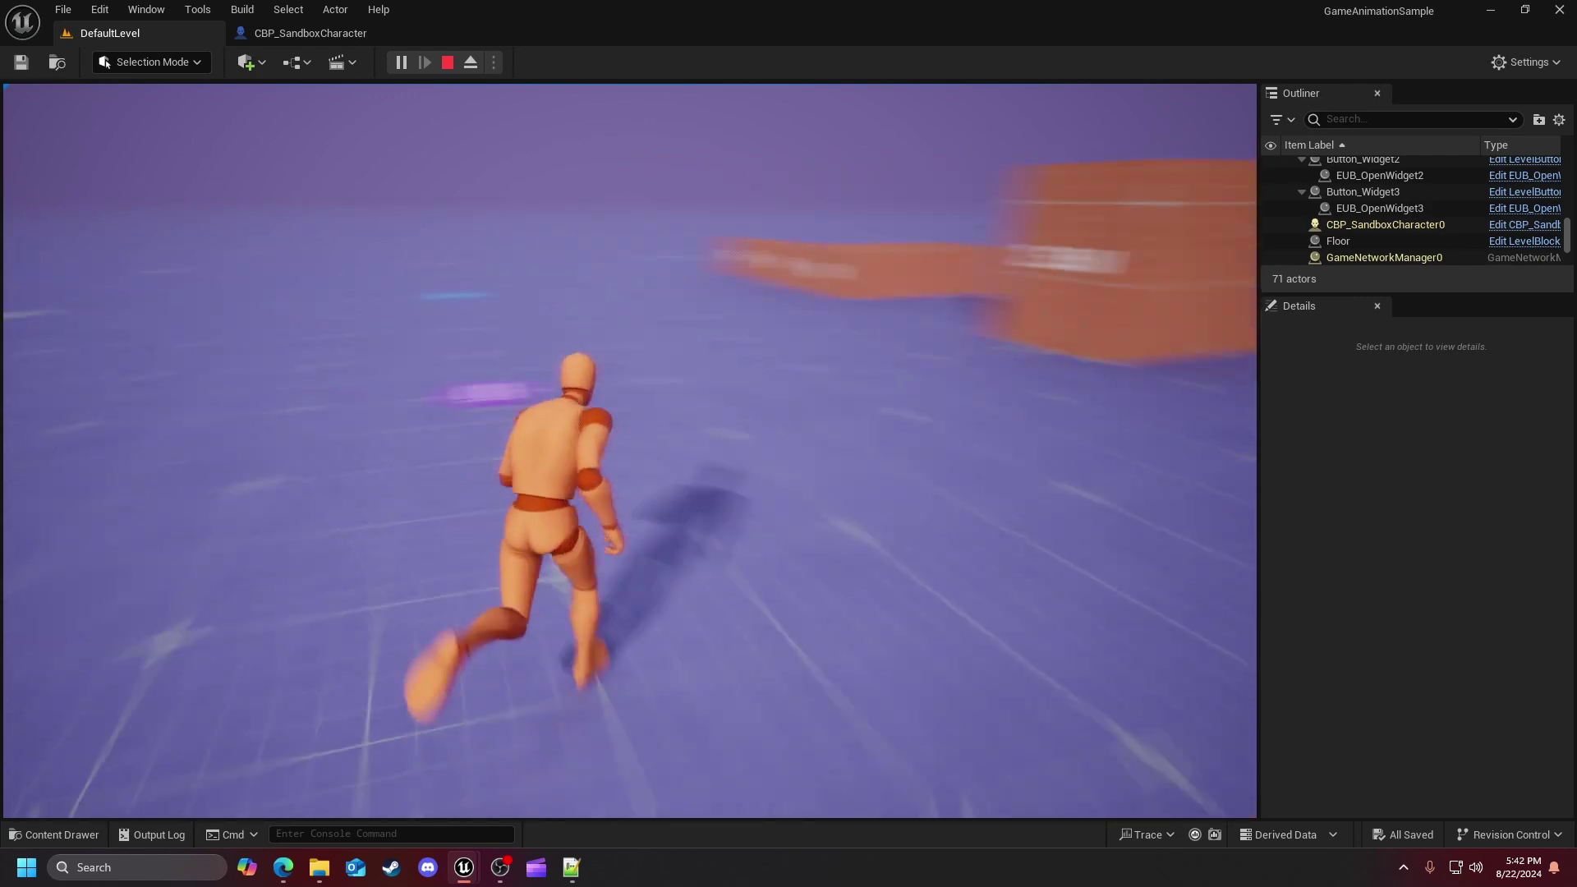
{"action": "key", "text": "w"}
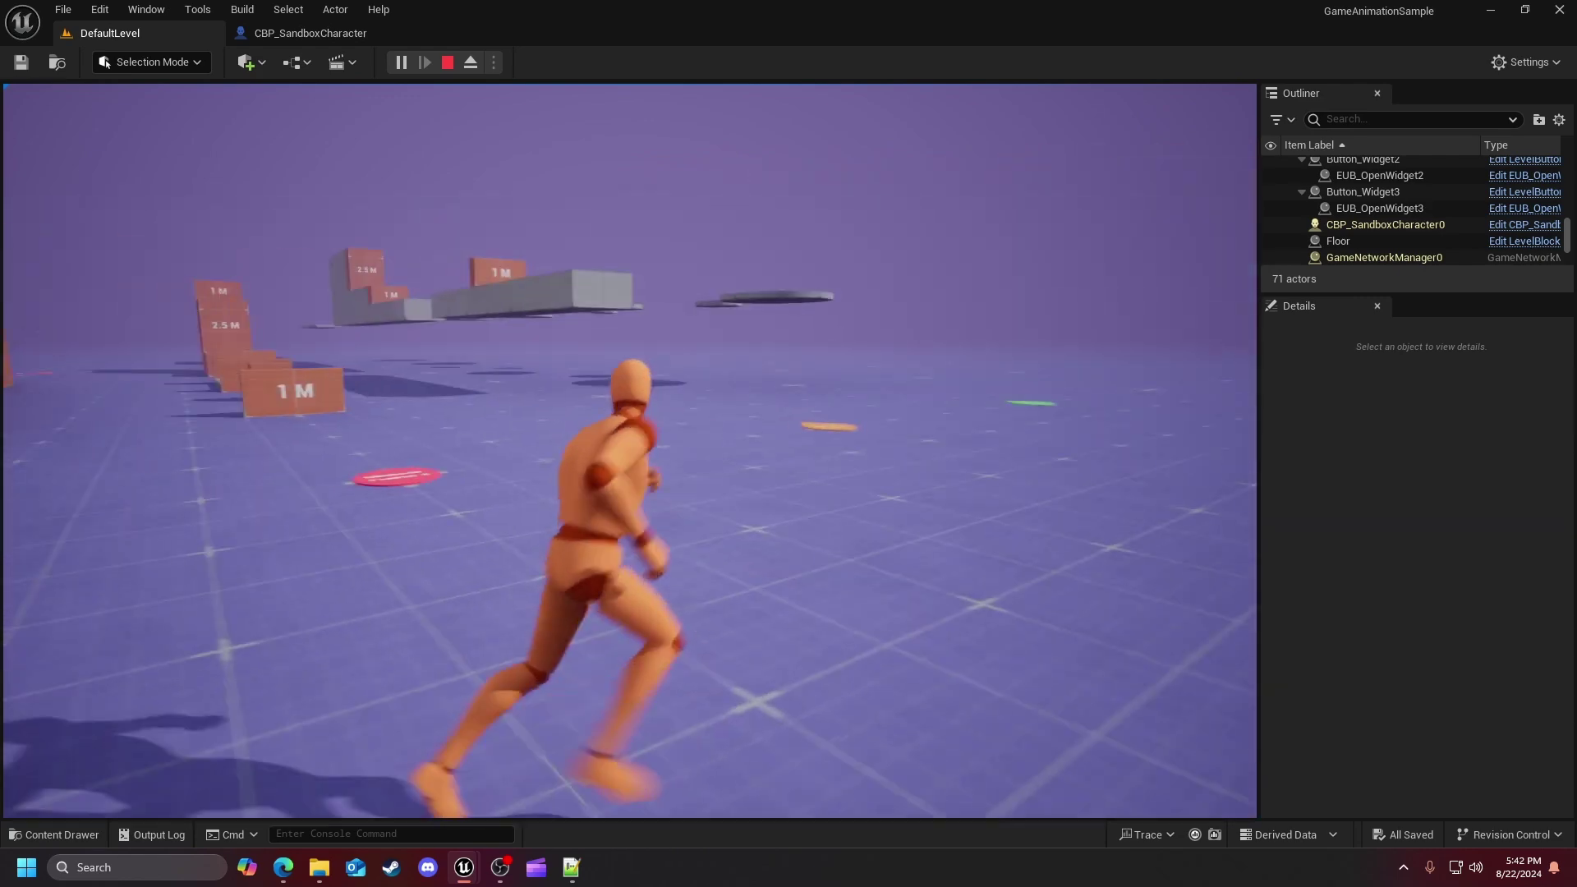
{"action": "key", "text": "w"}
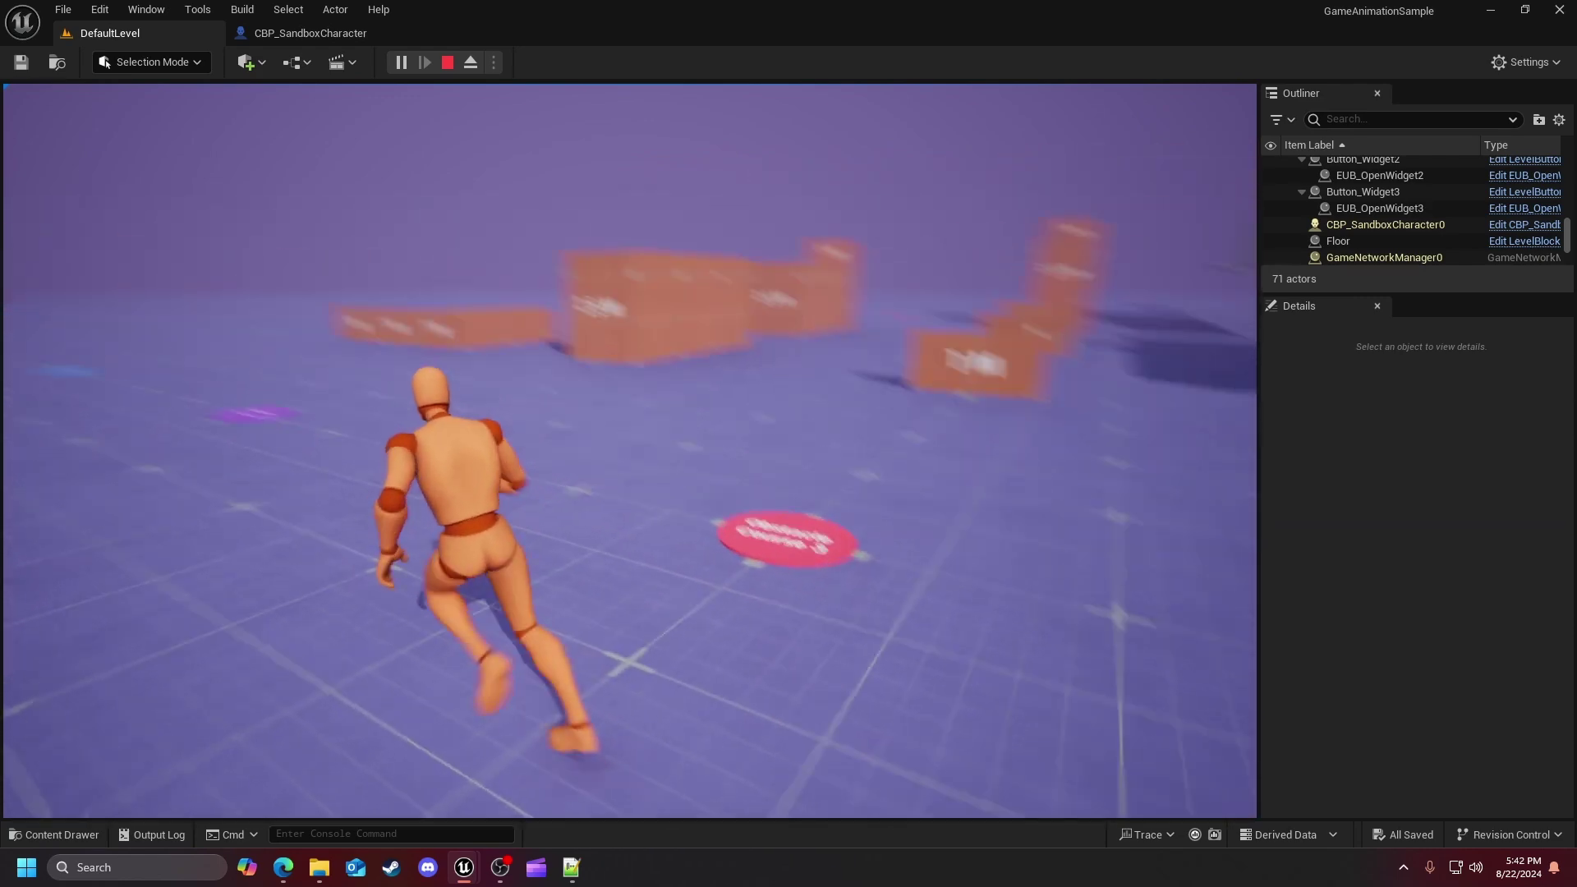
{"action": "key", "text": "w"}
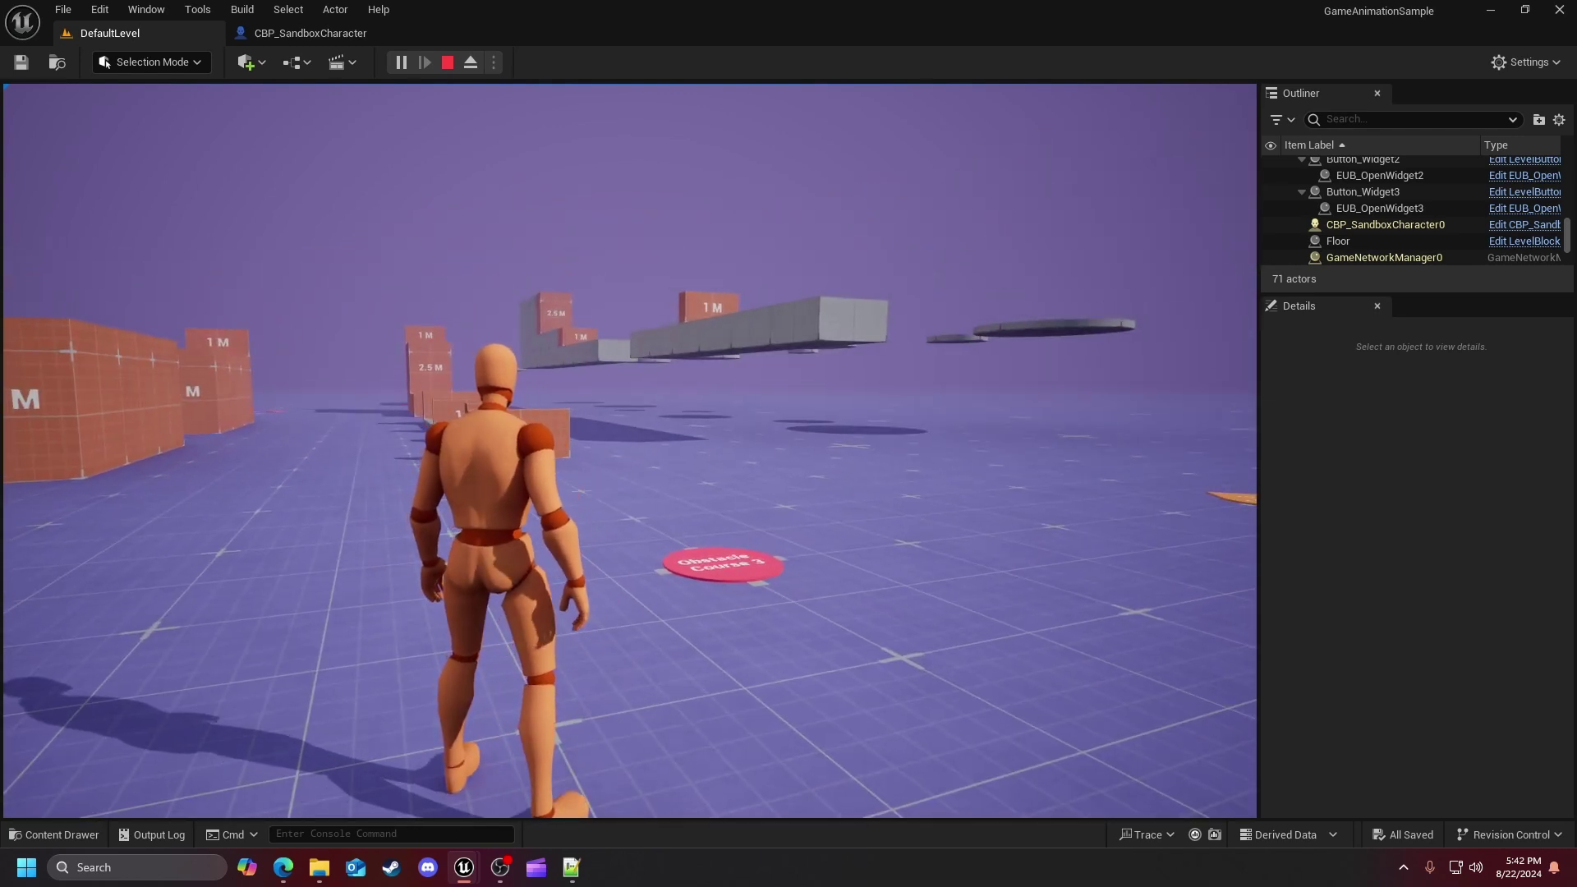
{"action": "key", "text": "w"}
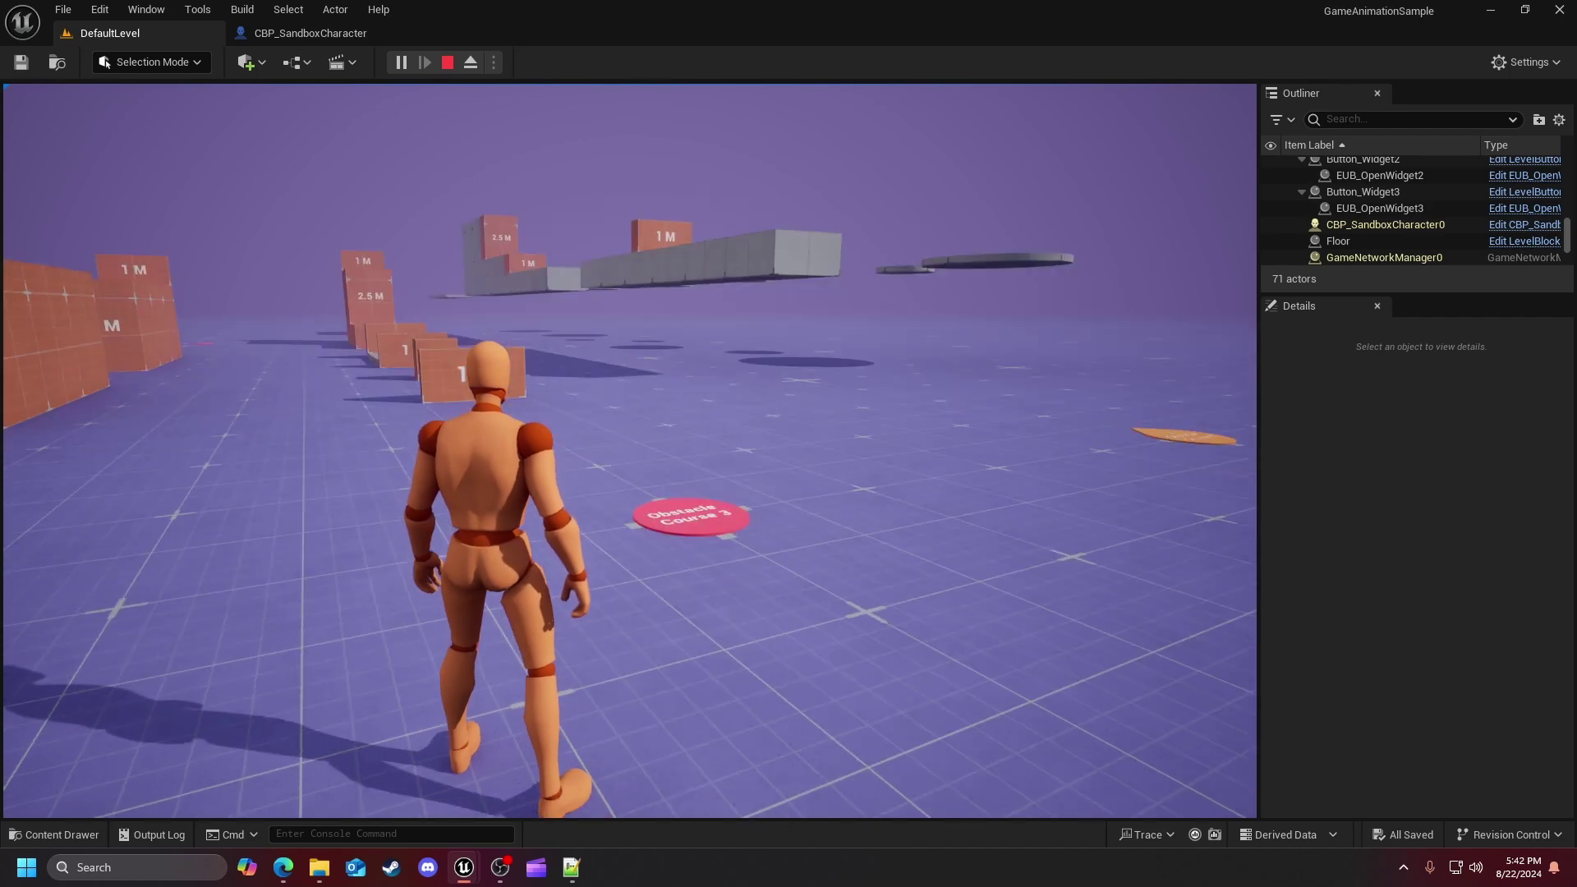
{"action": "key", "text": "s"}
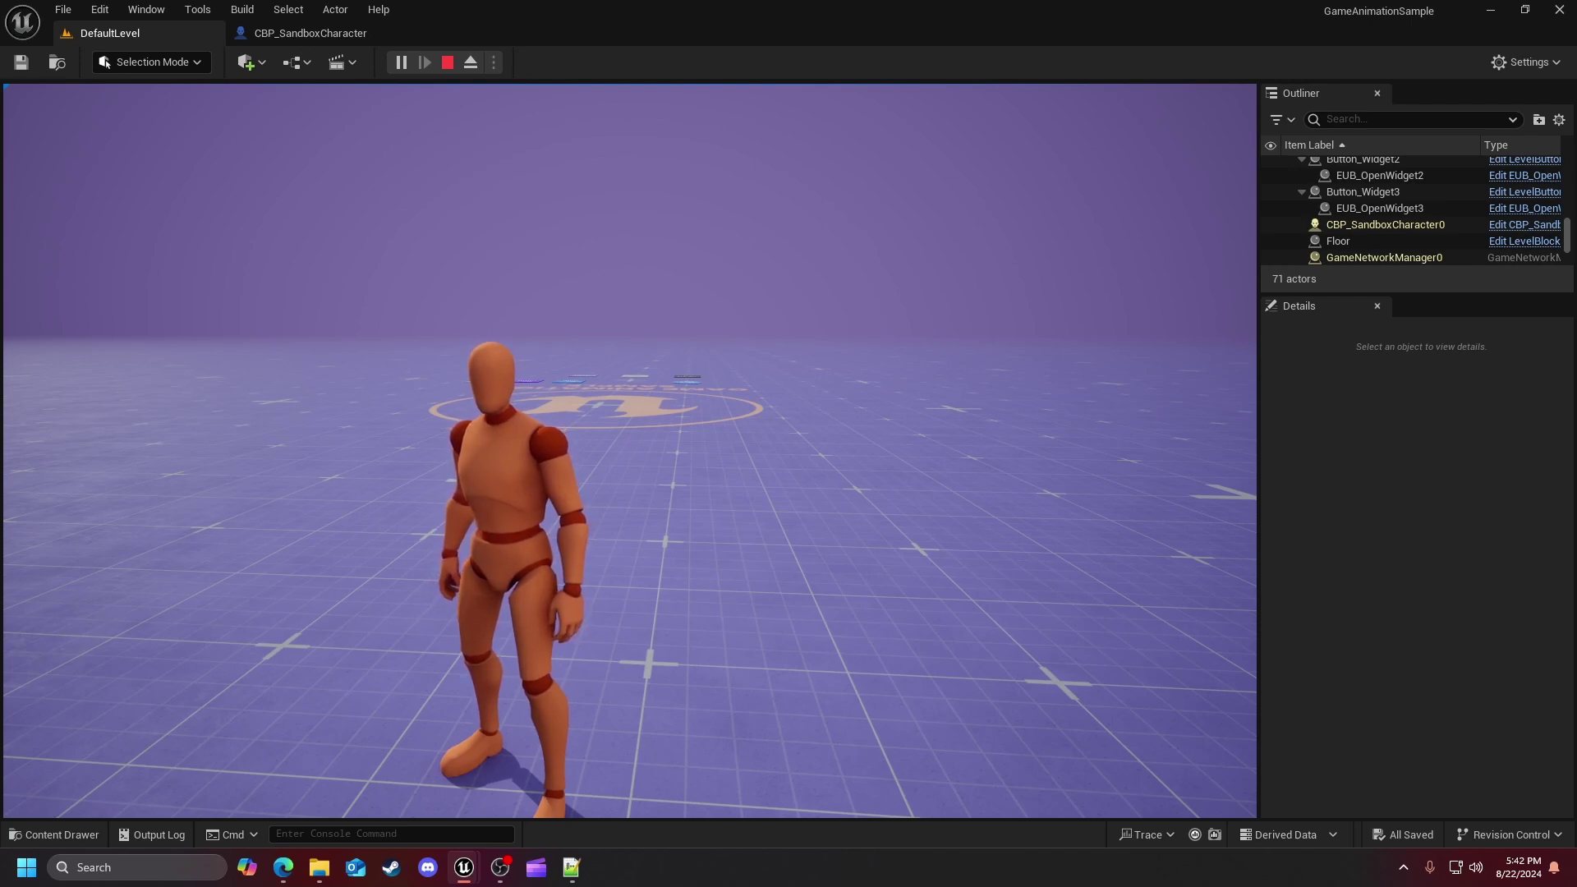
{"action": "key", "text": "w"}
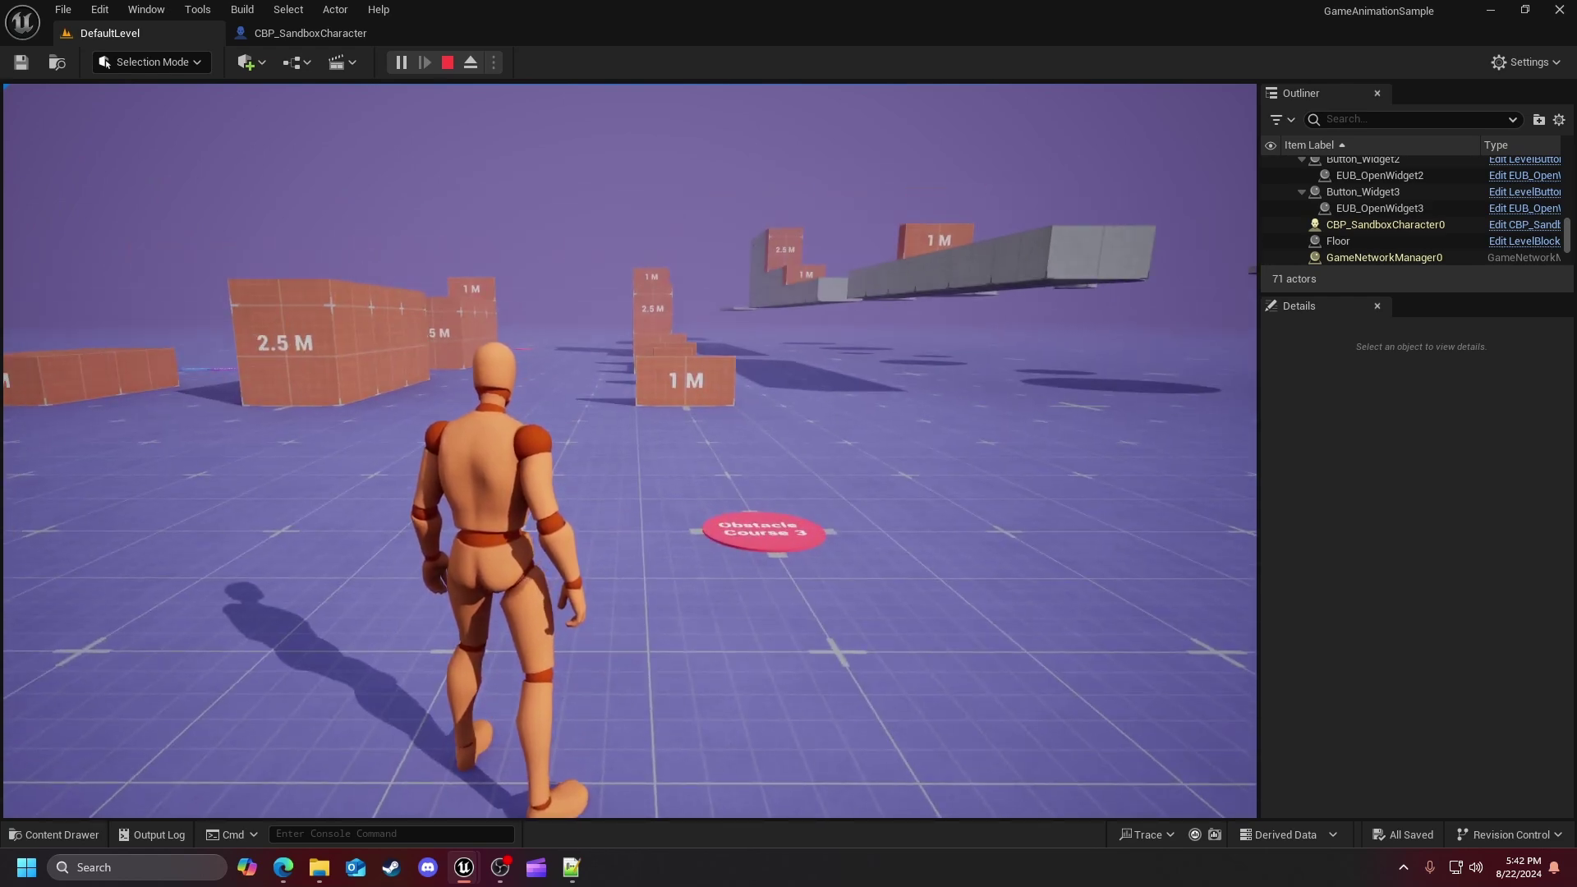
{"action": "key", "text": "w"}
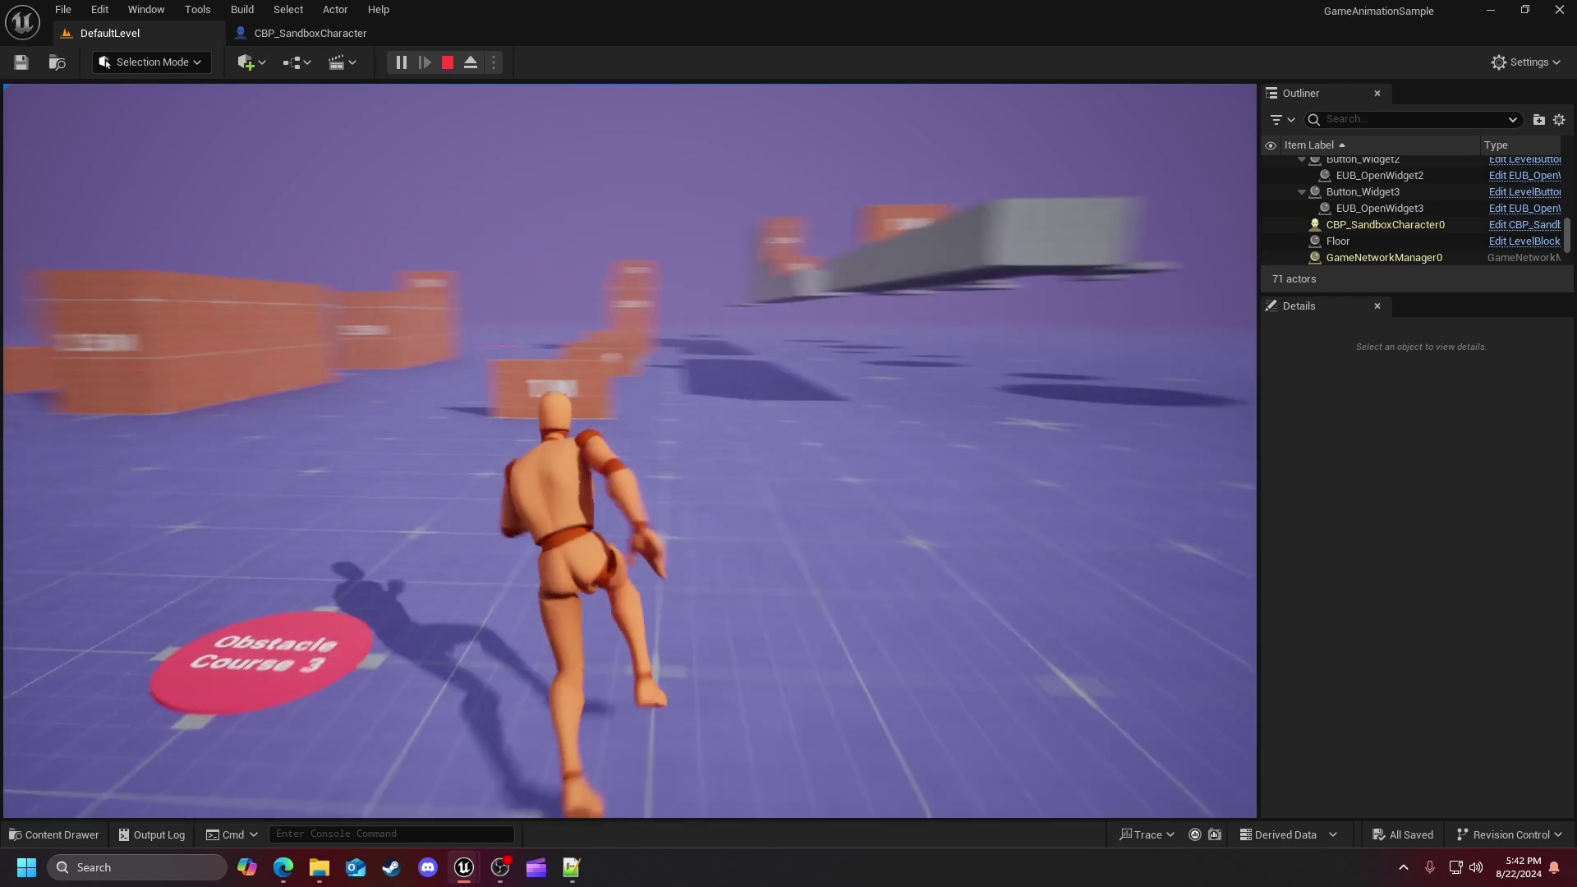
{"action": "key", "text": "Escape"}
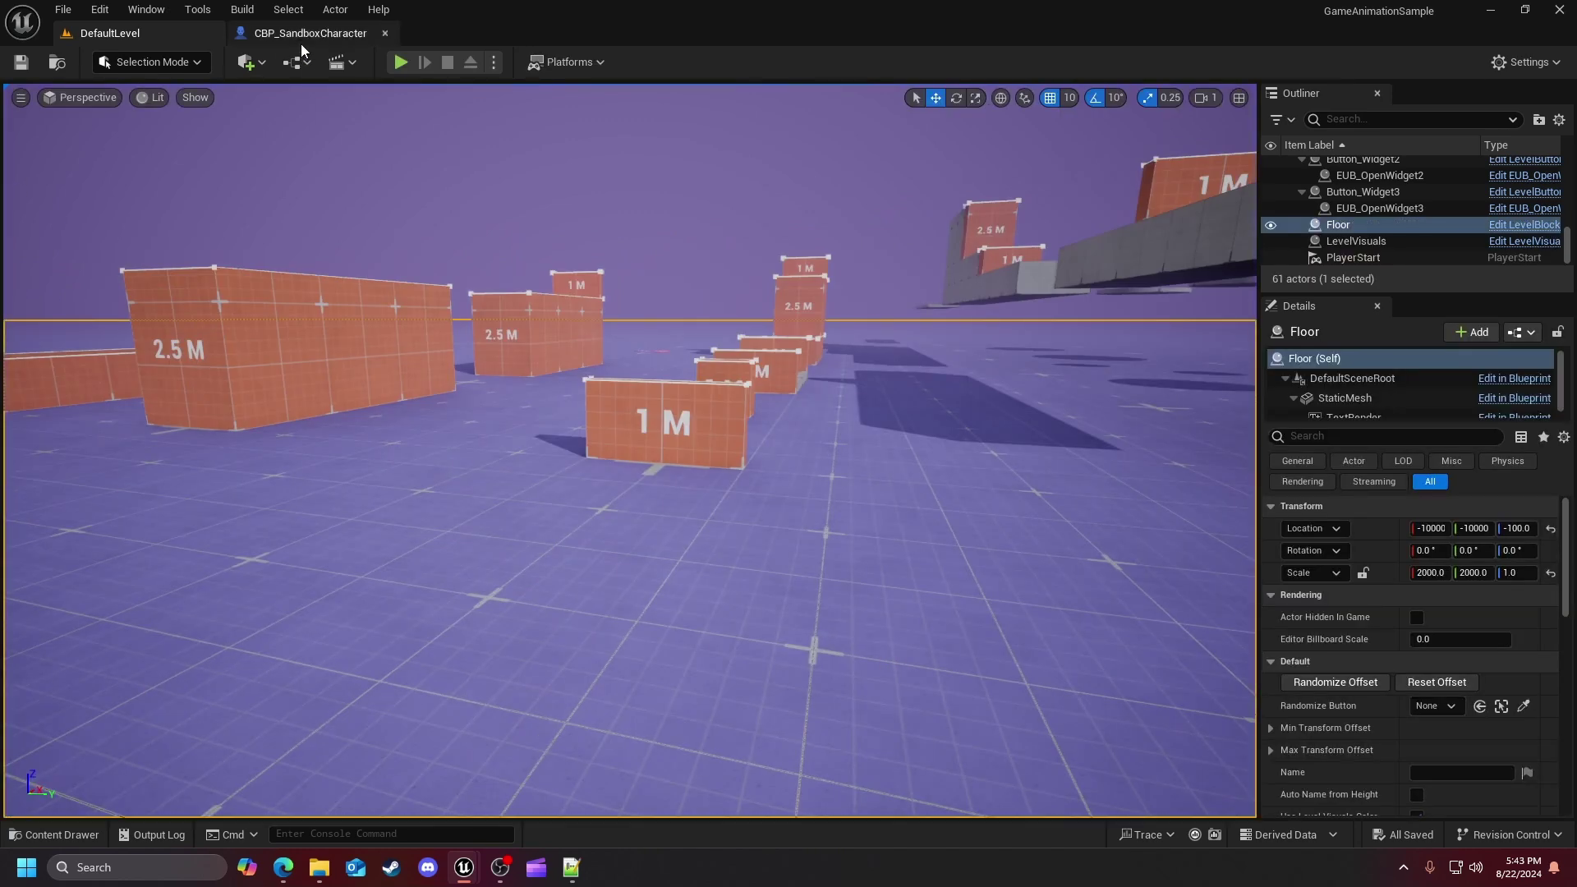
Step: Examine the CBP_SandboxCharacter blueprint: its viewport, the Update Movement function, and the movement and camera input sections of the Event Graph
{"action": "left_click", "coordinate": [305, 35]}
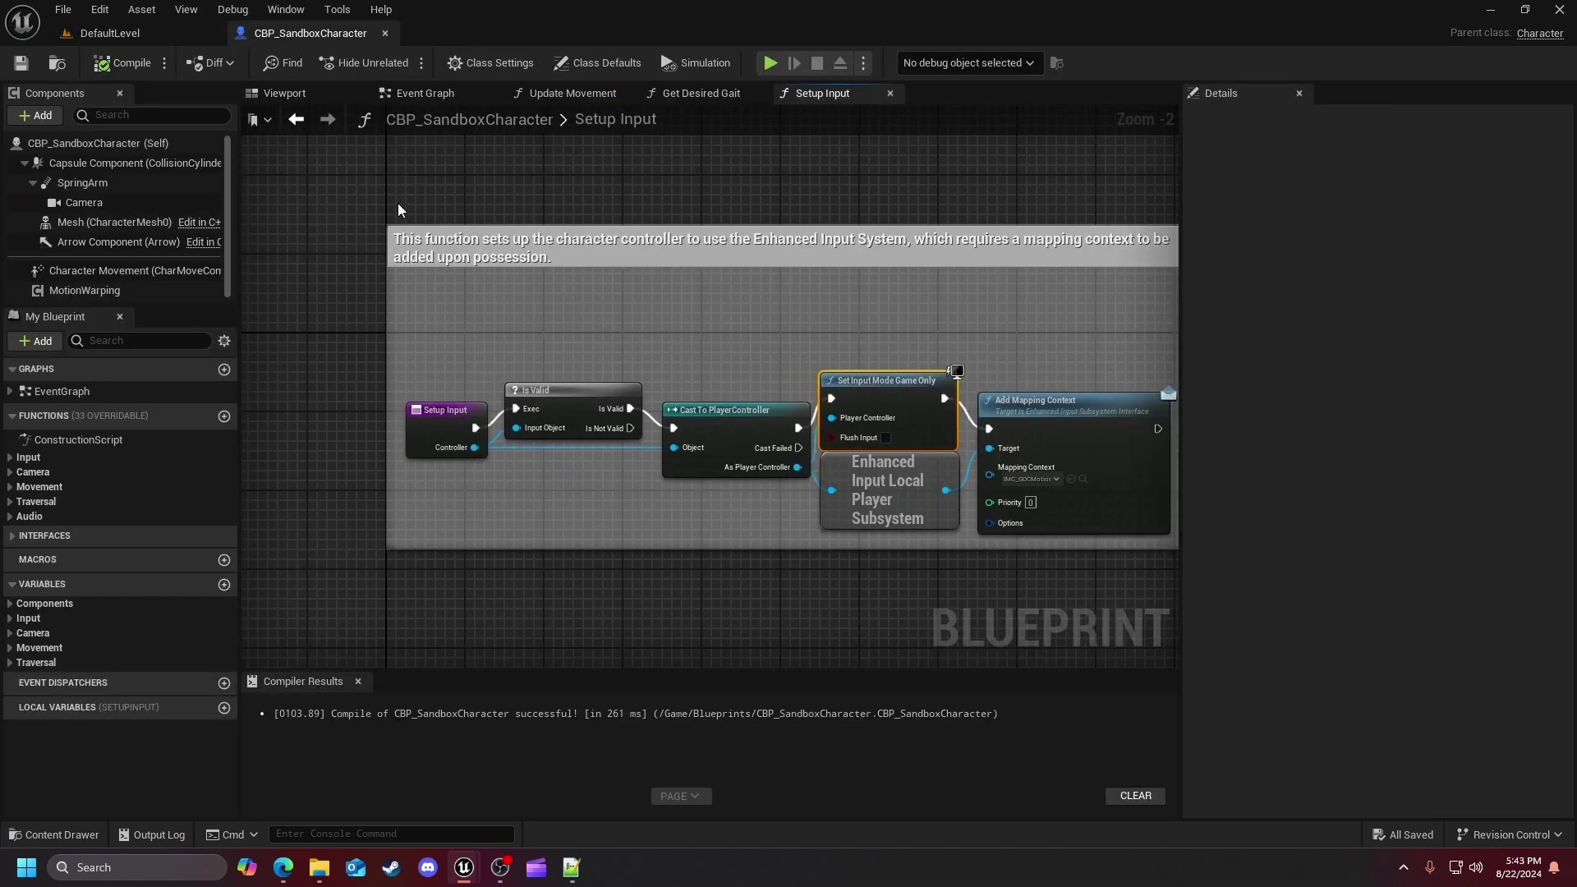
{"action": "left_click", "coordinate": [324, 97]}
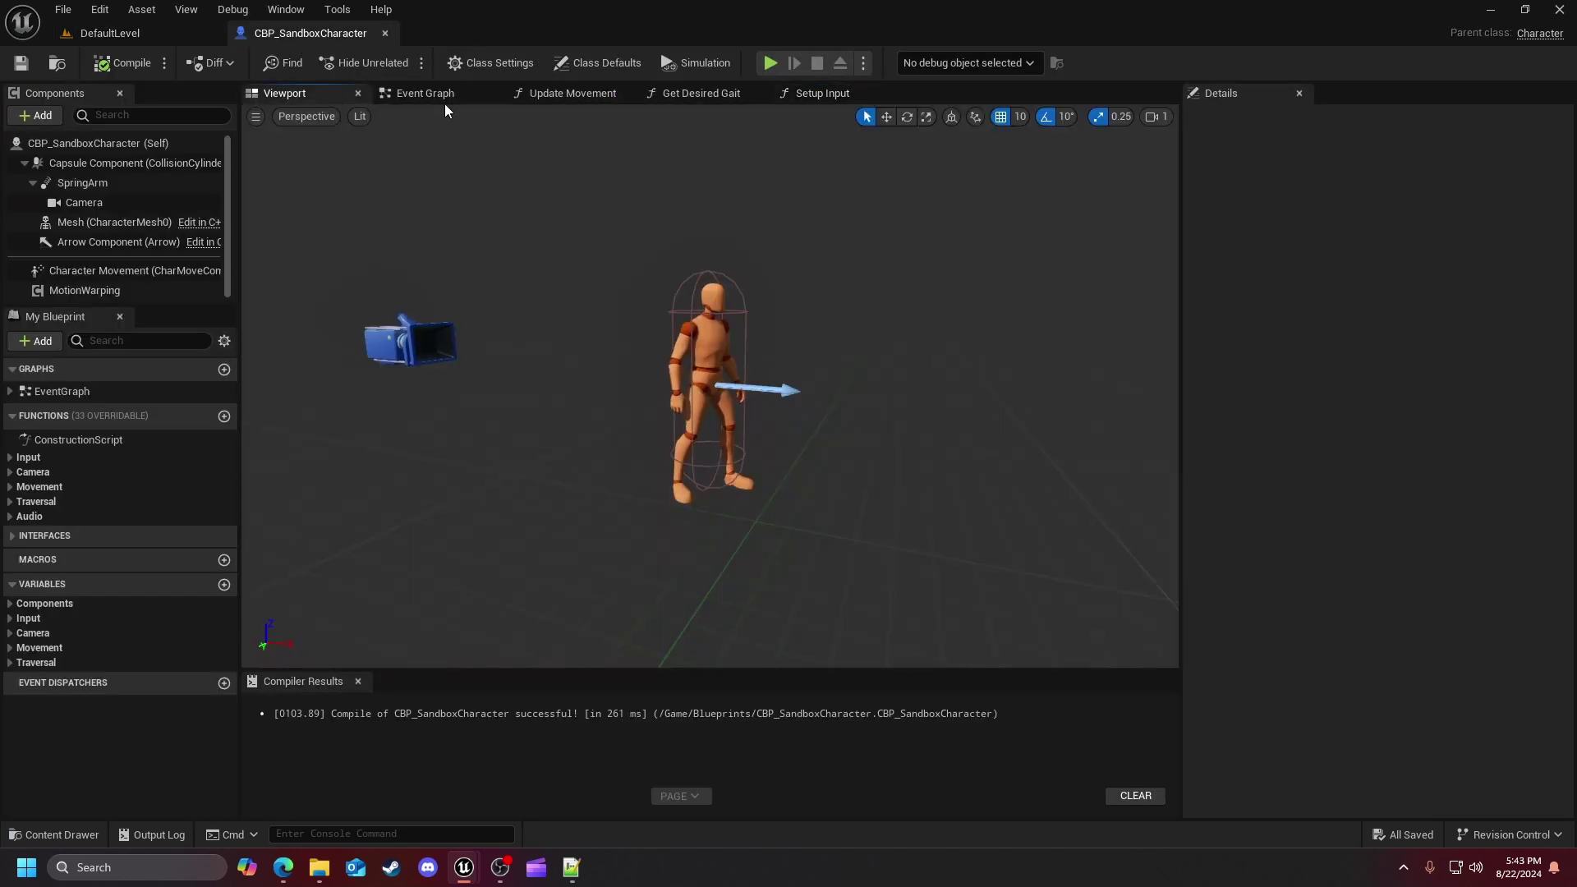
{"action": "left_click", "coordinate": [559, 99]}
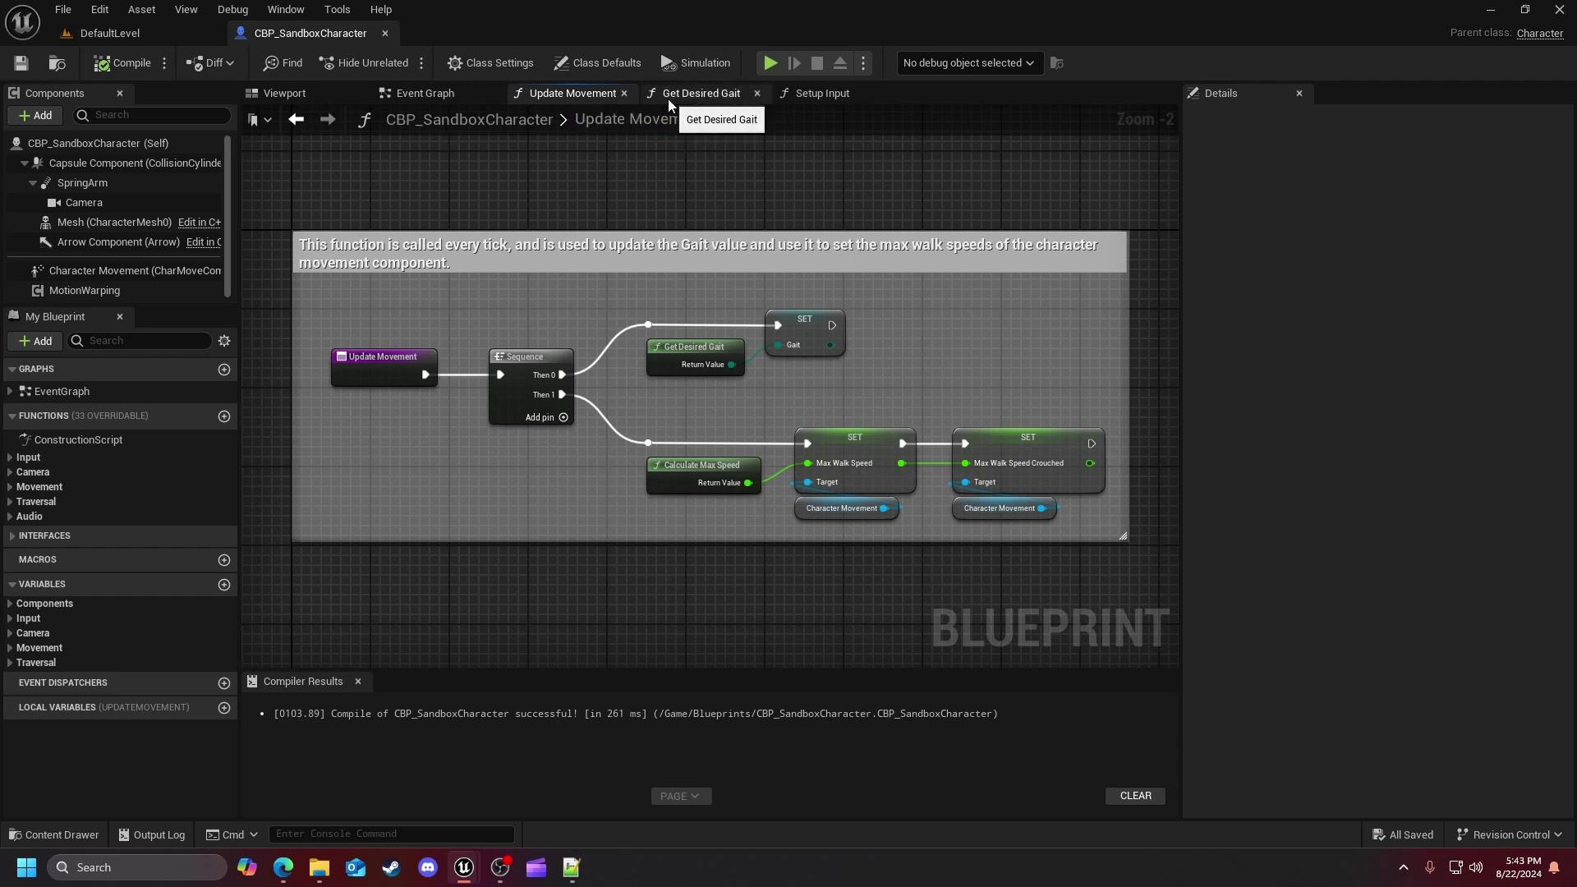
{"action": "left_click", "coordinate": [423, 94]}
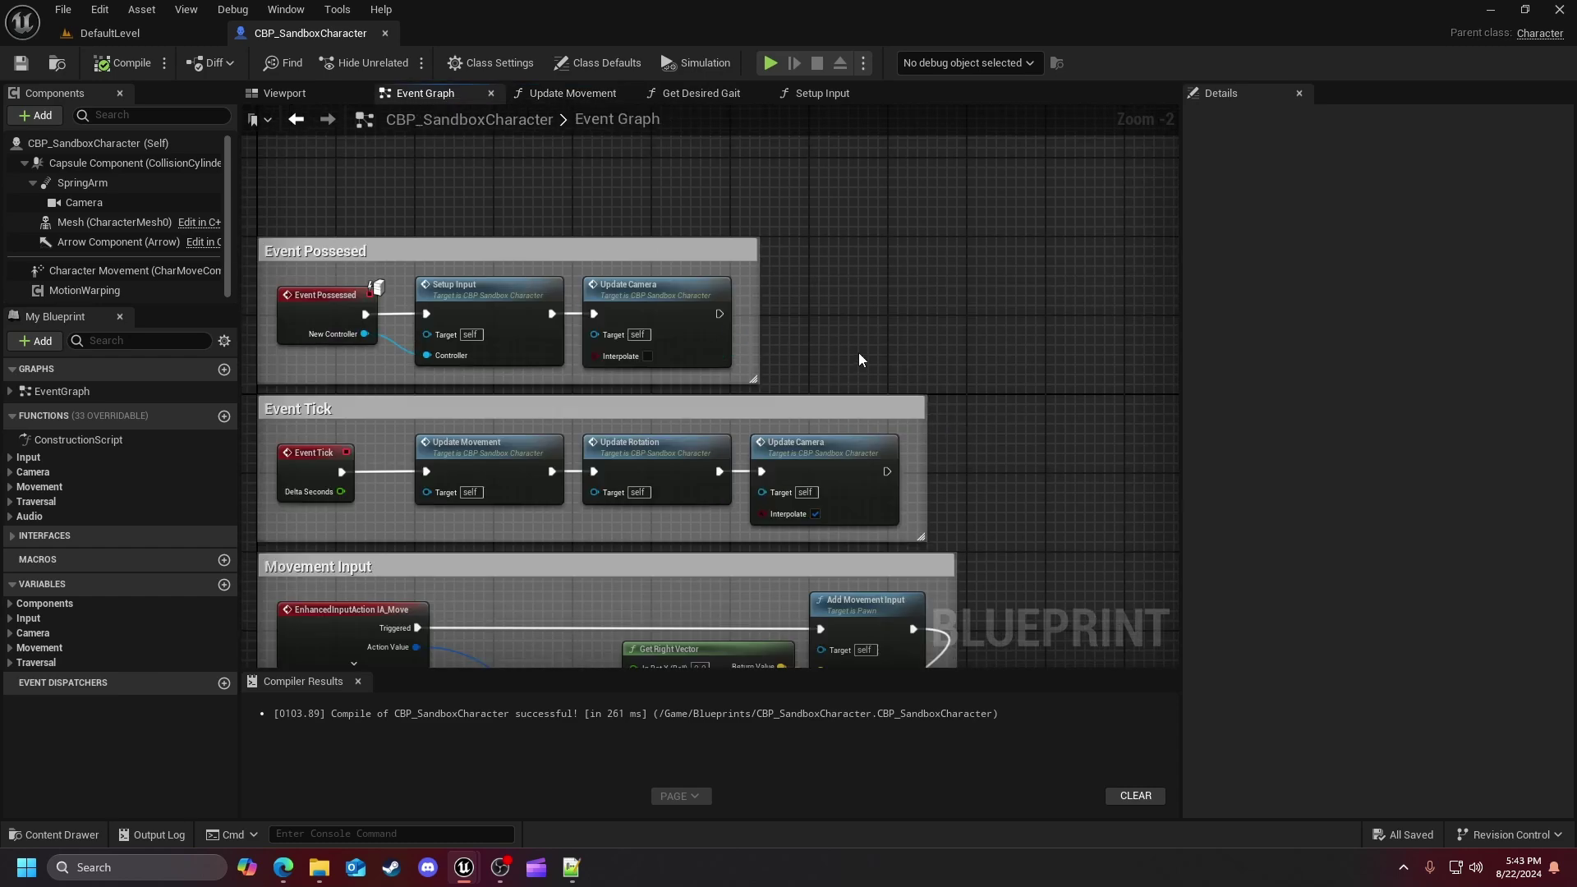
{"action": "right_click_drag", "start_coordinate": [859, 354], "coordinate": [918, 237]}
{"action": "right_click_drag", "start_coordinate": [998, 485], "coordinate": [948, 296]}
{"action": "right_click_drag", "start_coordinate": [1042, 519], "coordinate": [1071, 409]}
{"action": "mouse_move", "coordinate": [1061, 490]}
{"action": "right_mouse_down"}
{"action": "mouse_move", "coordinate": [1076, 345]}
{"action": "mouse_move", "coordinate": [1077, 427]}
{"action": "mouse_move", "coordinate": [1038, 402]}
{"action": "mouse_move", "coordinate": [1098, 418]}
{"action": "mouse_move", "coordinate": [1009, 389]}
{"action": "right_mouse_up"}
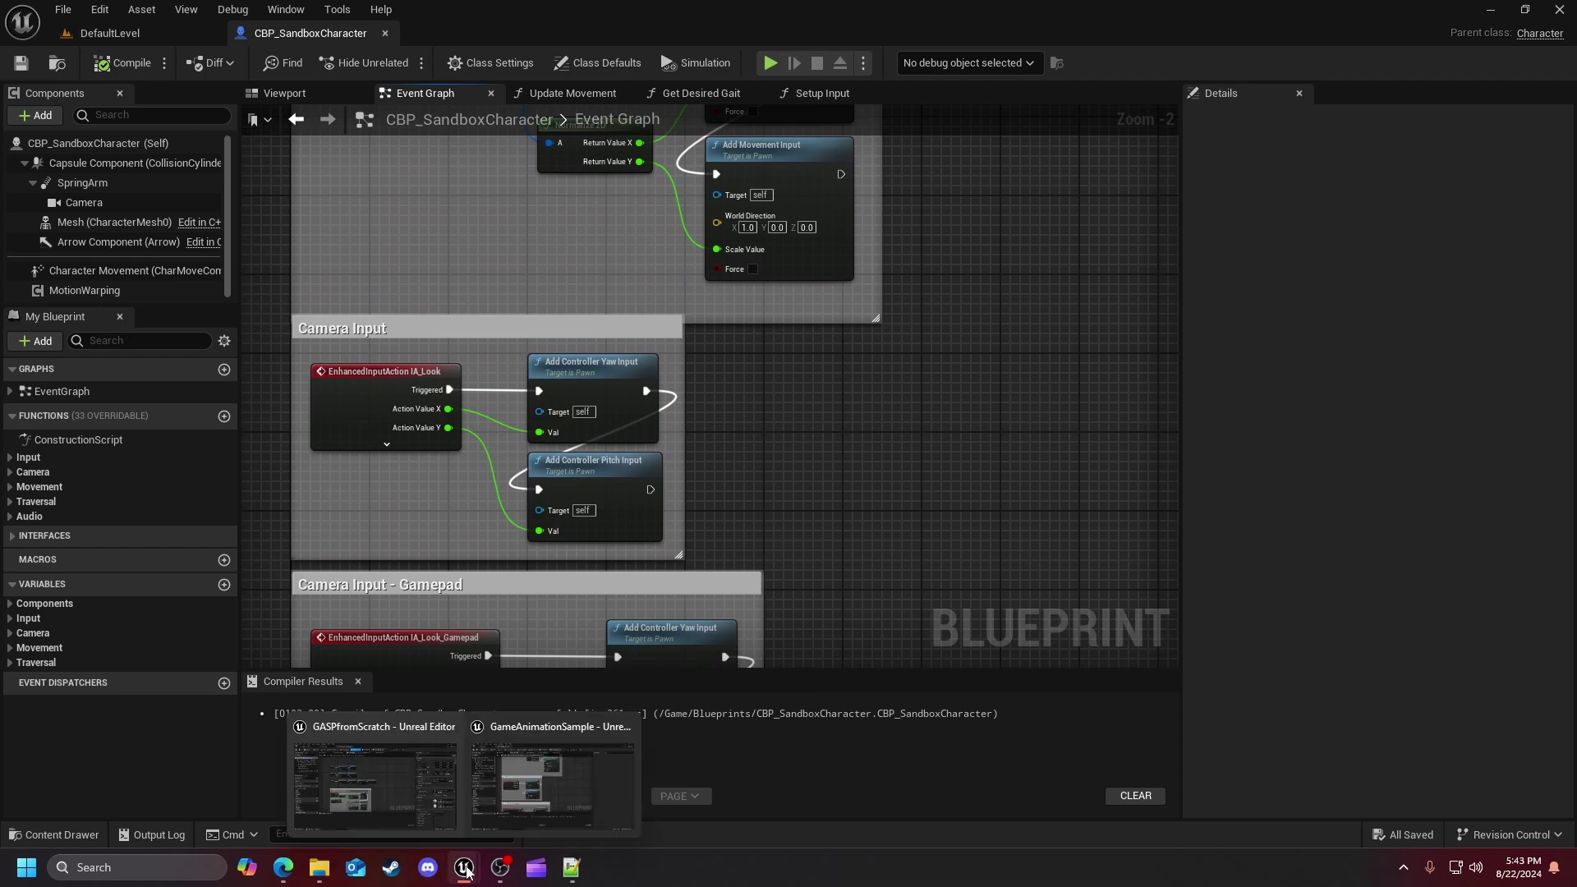
Step: Switch to the GASPfromScratch project and review the Event Graph of BP_ThirdPersonCharacter for comparison
{"action": "left_click", "coordinate": [1483, 19]}
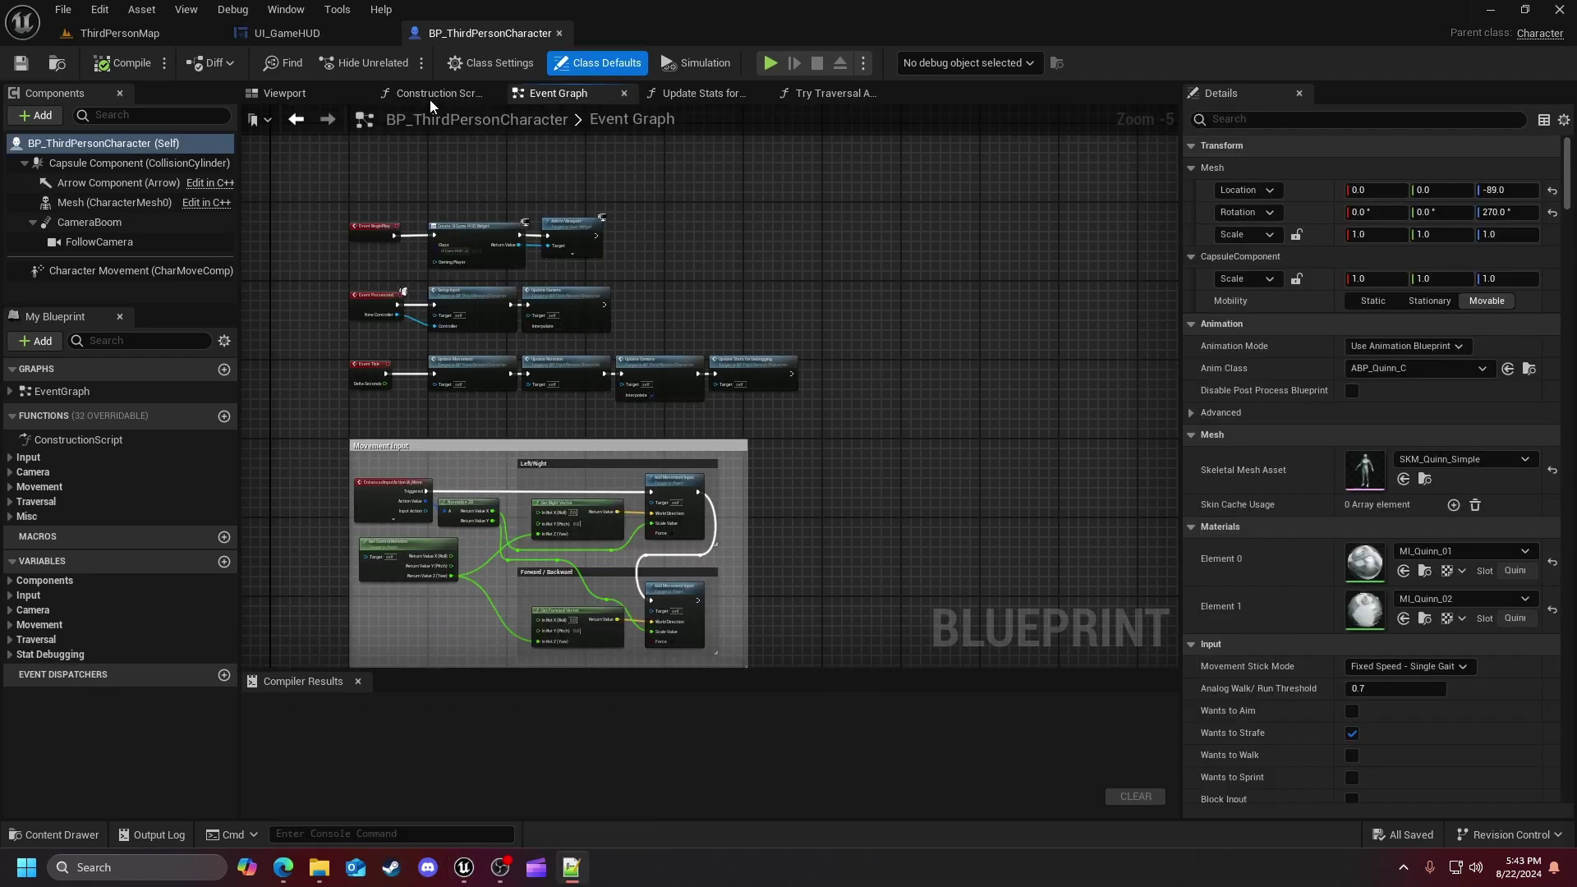
{"action": "right_click_drag", "start_coordinate": [838, 399], "coordinate": [909, 388]}
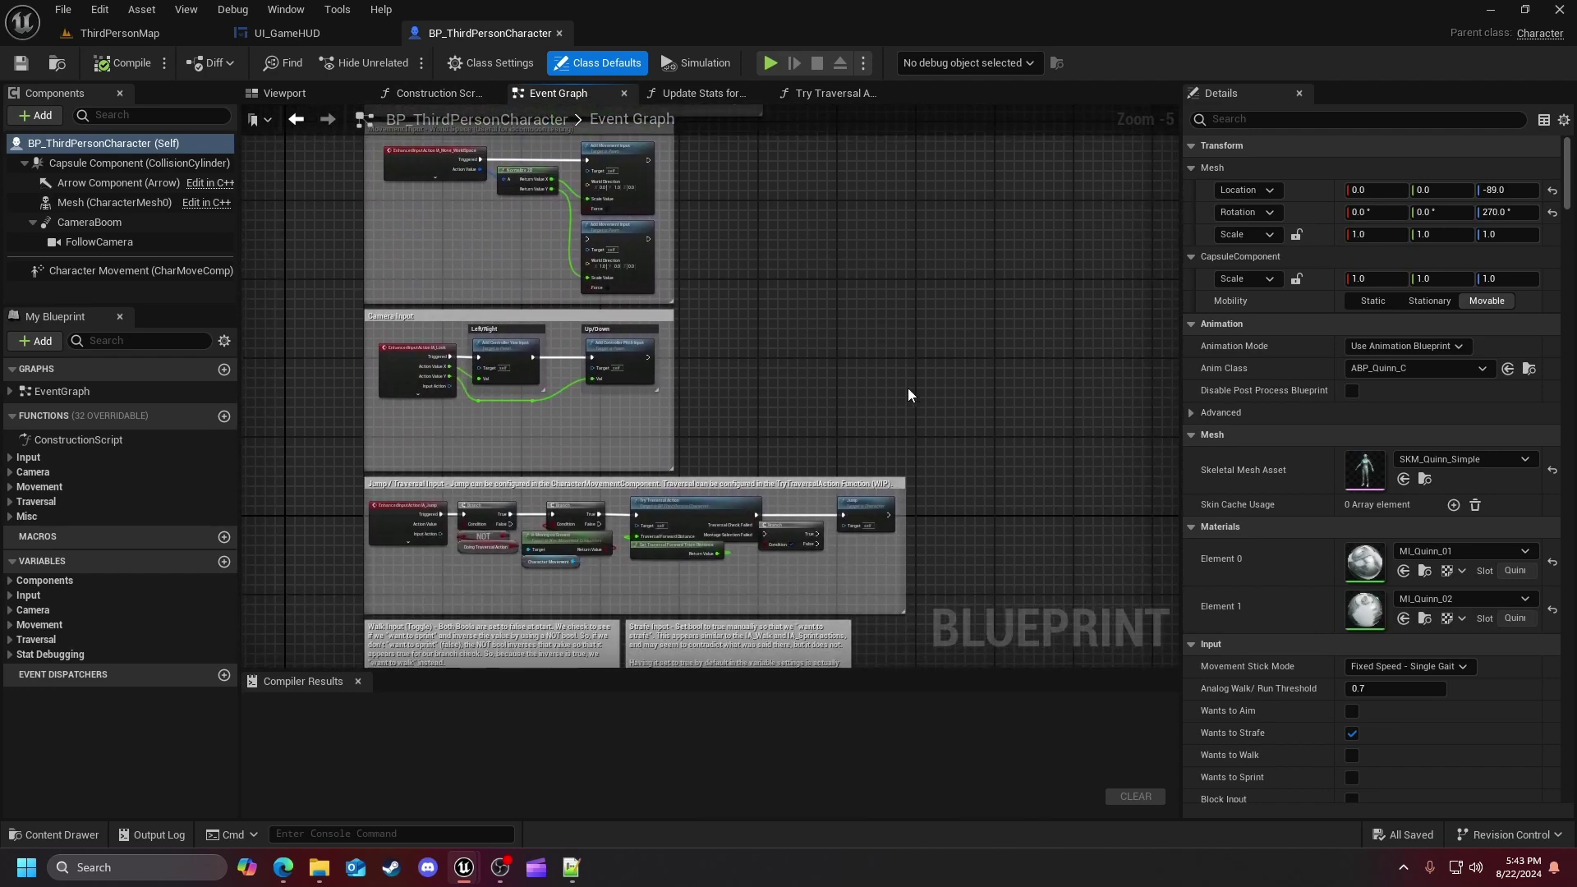
{"action": "right_click_drag", "start_coordinate": [939, 447], "coordinate": [880, 382]}
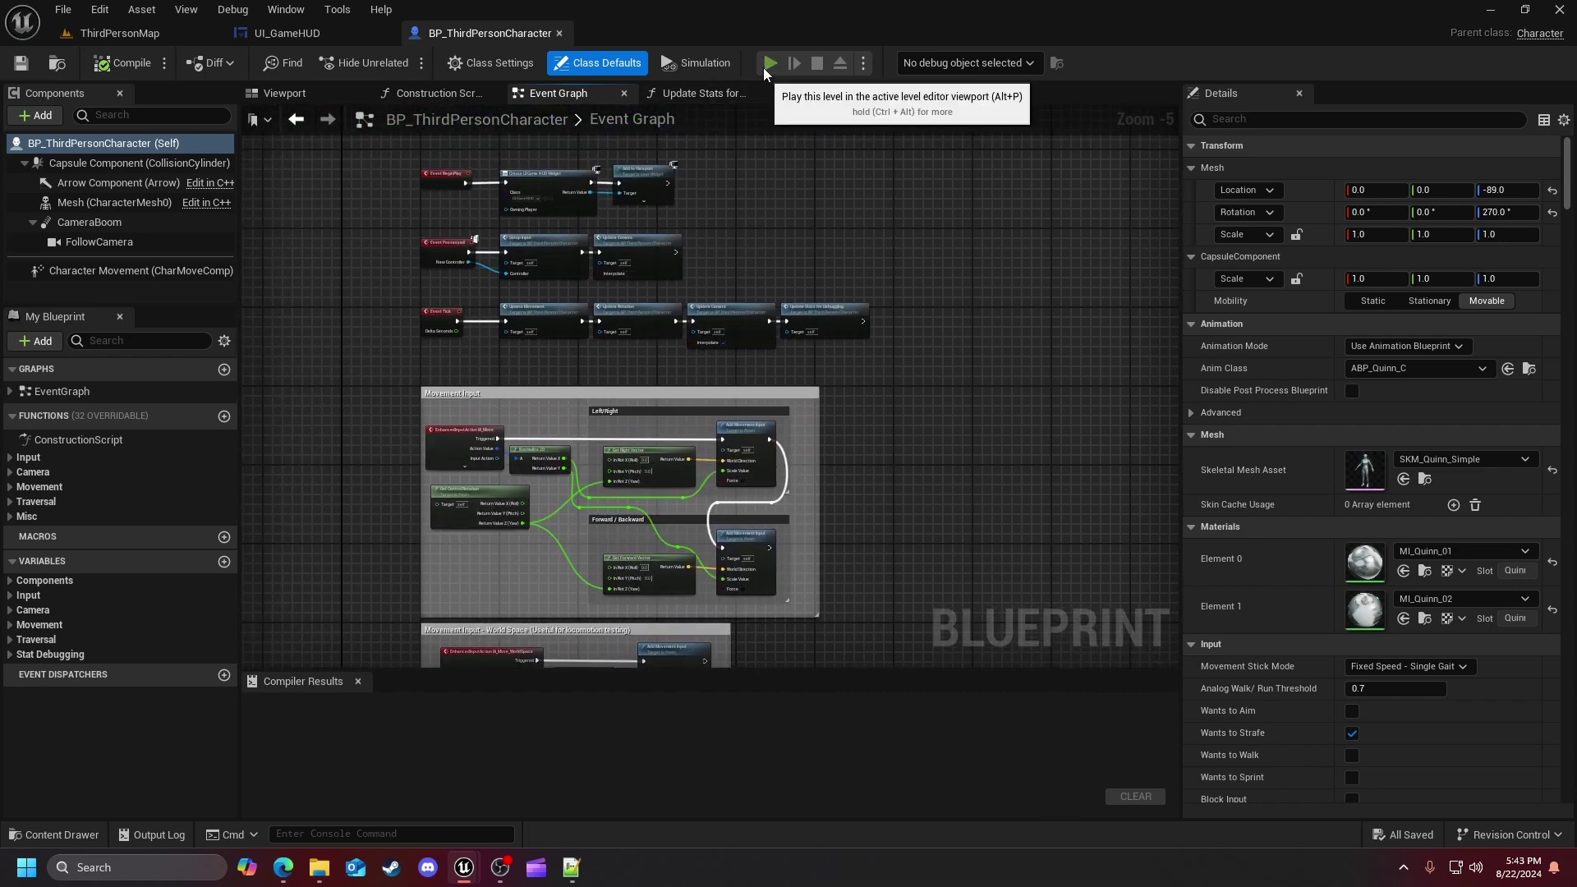
Step: Play-test the GASPfromScratch level, running, strafing and jumping the character over the ramps and platforms with the debug stats shown, and end the session
{"action": "left_click", "coordinate": [763, 66]}
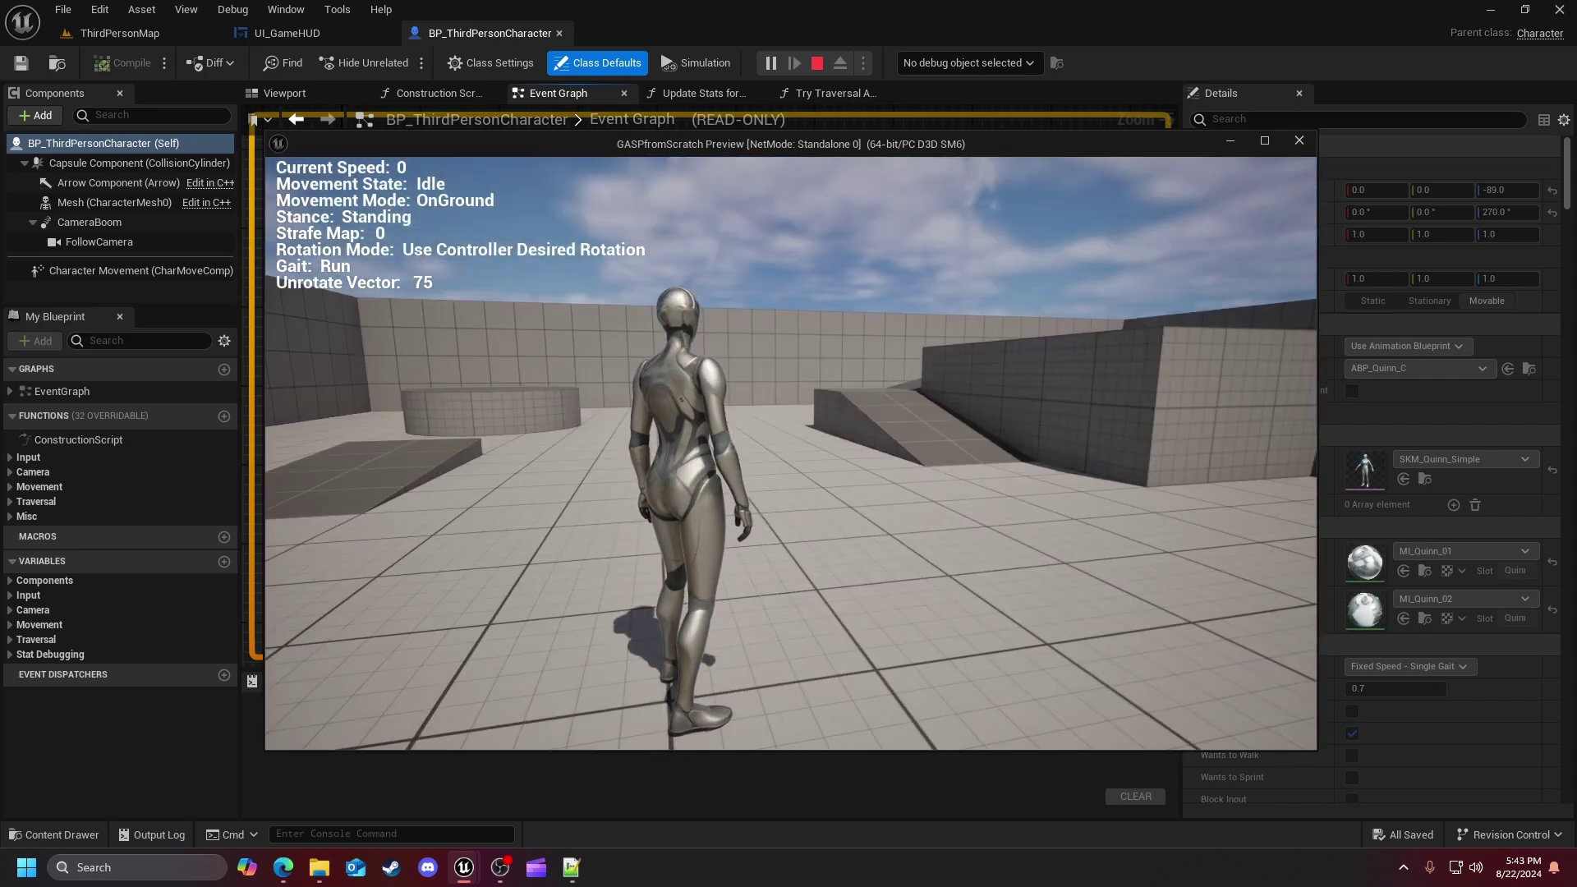
{"action": "key", "text": "w"}
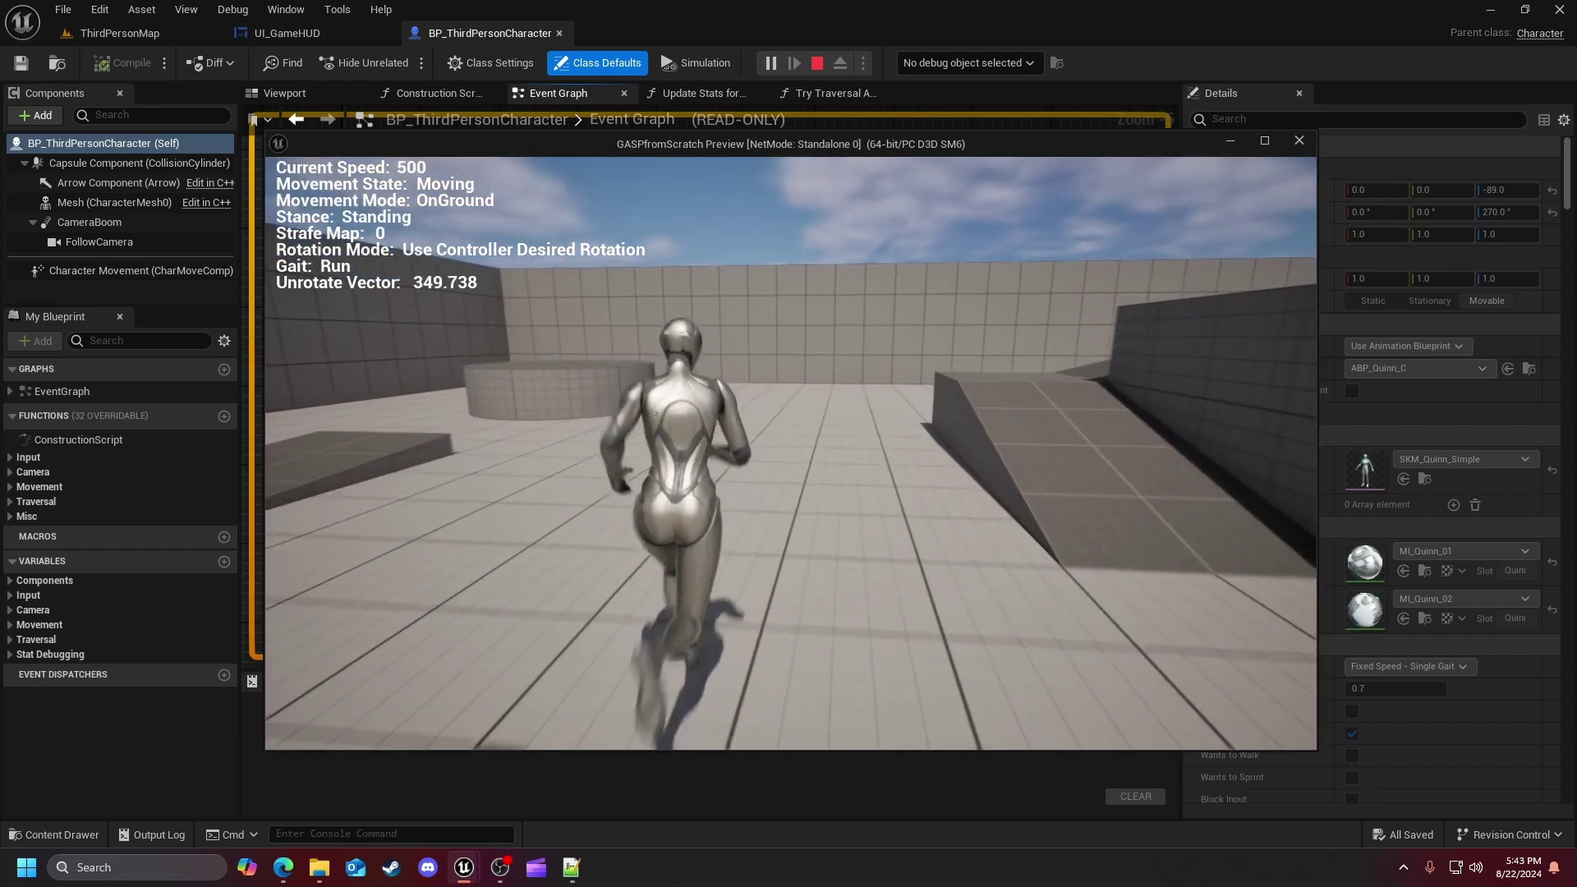
{"action": "key", "text": "a"}
{"action": "key", "text": "s"}
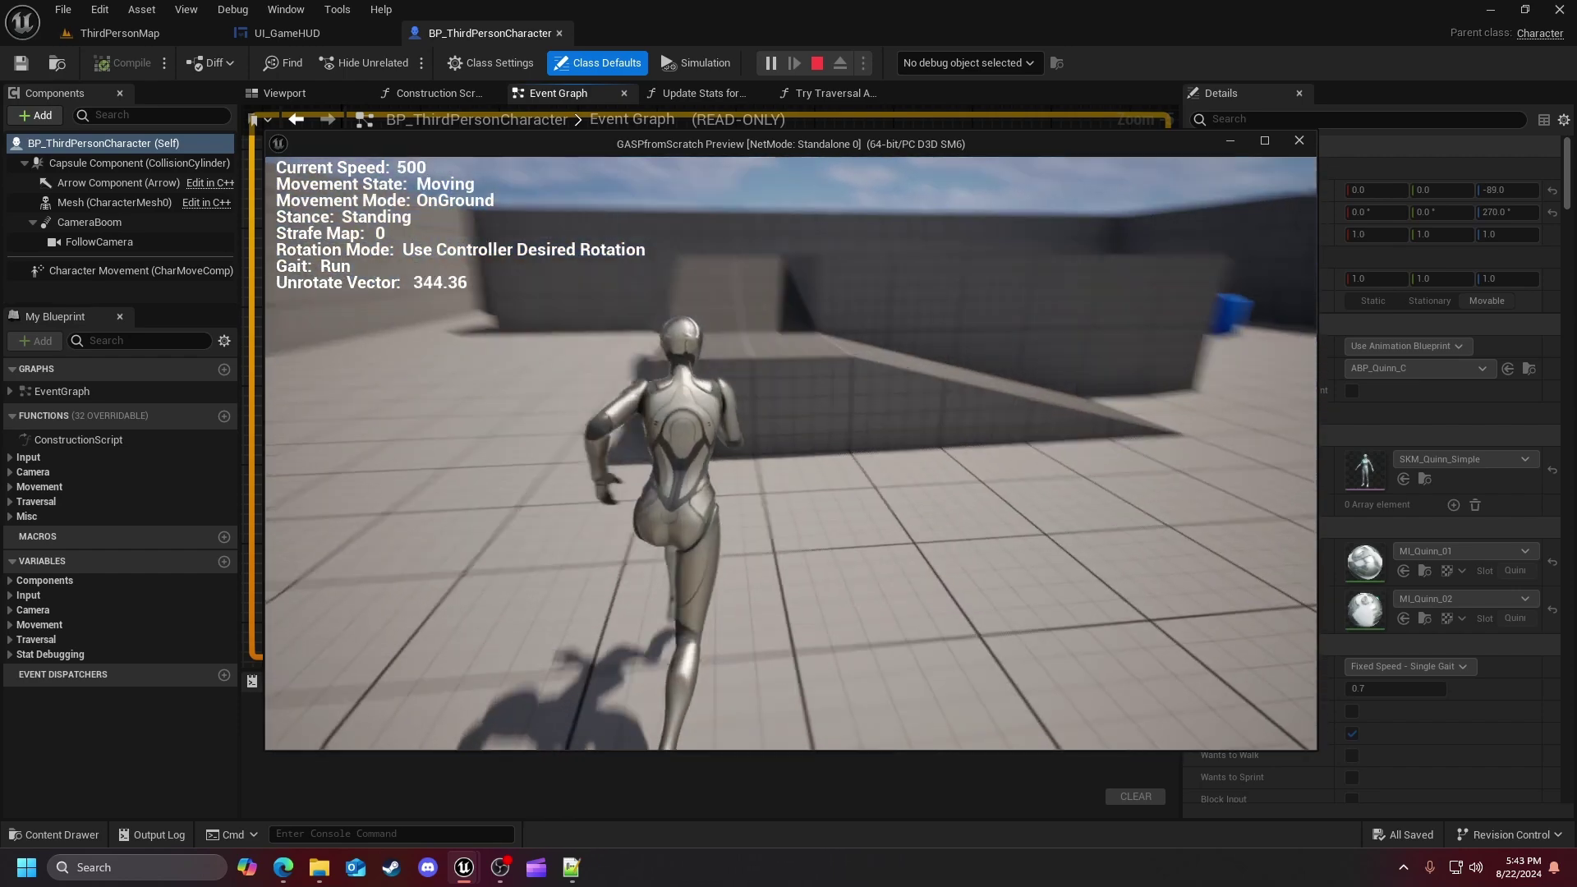
{"action": "key", "text": "space"}
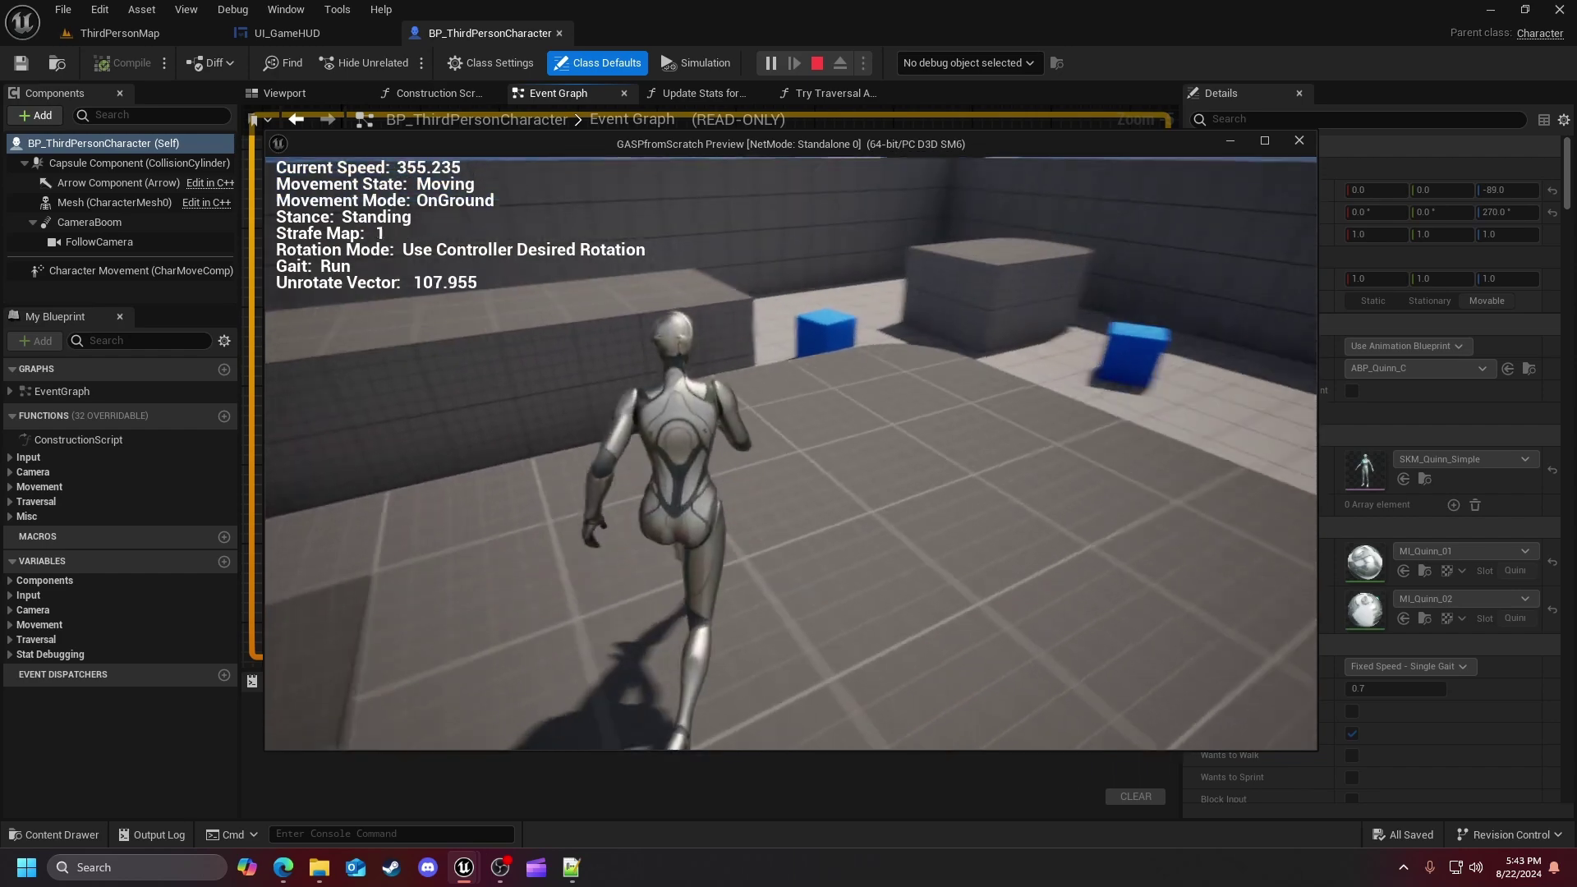
{"action": "key", "text": "space"}
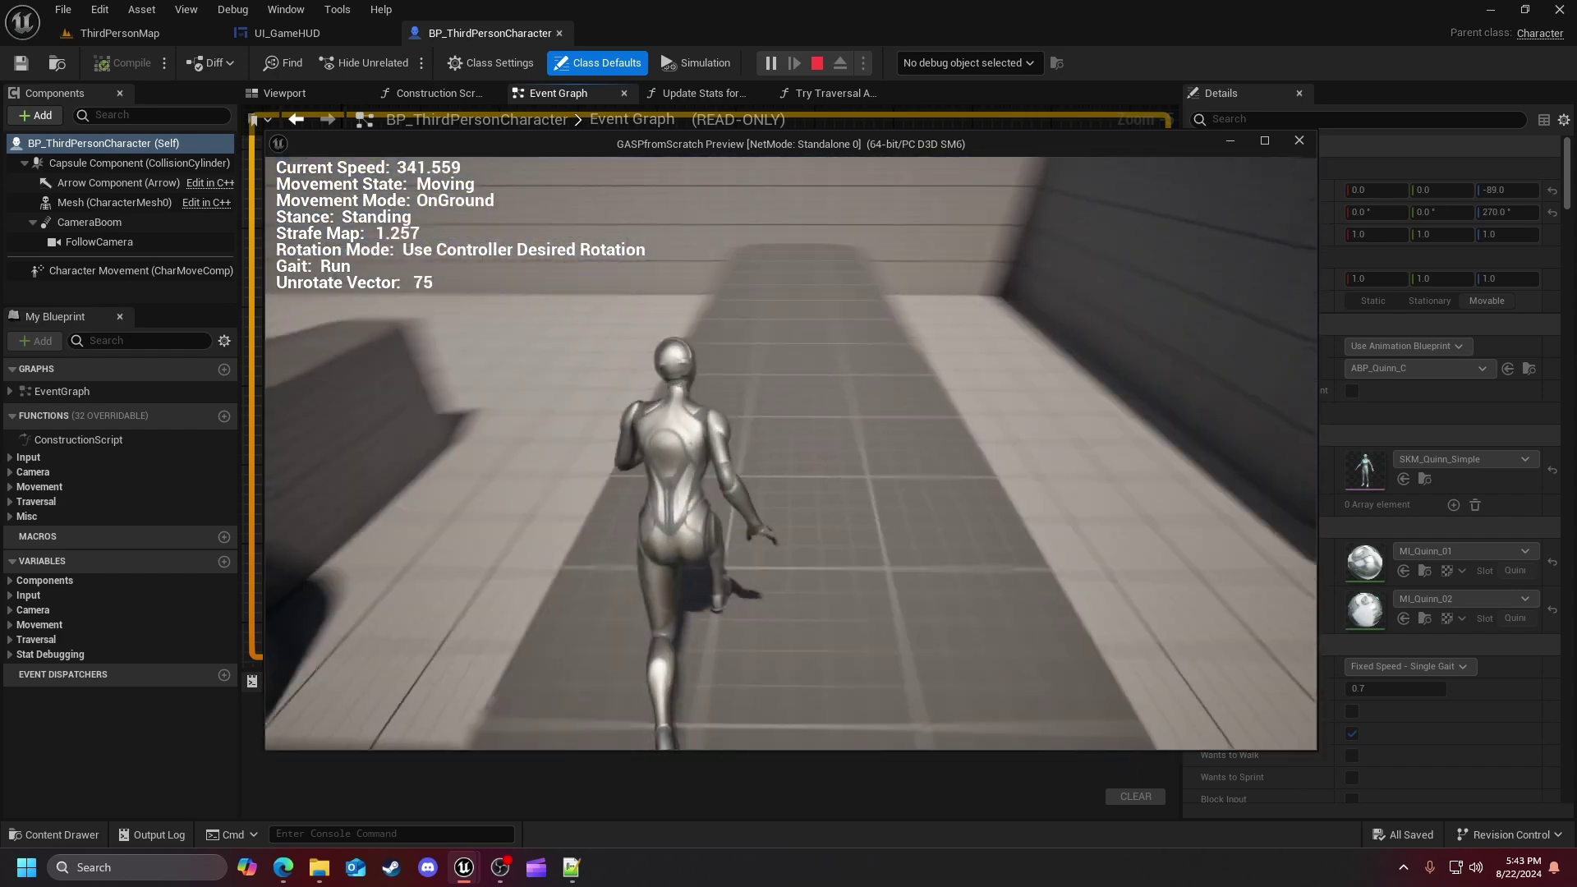
{"action": "key", "text": "space"}
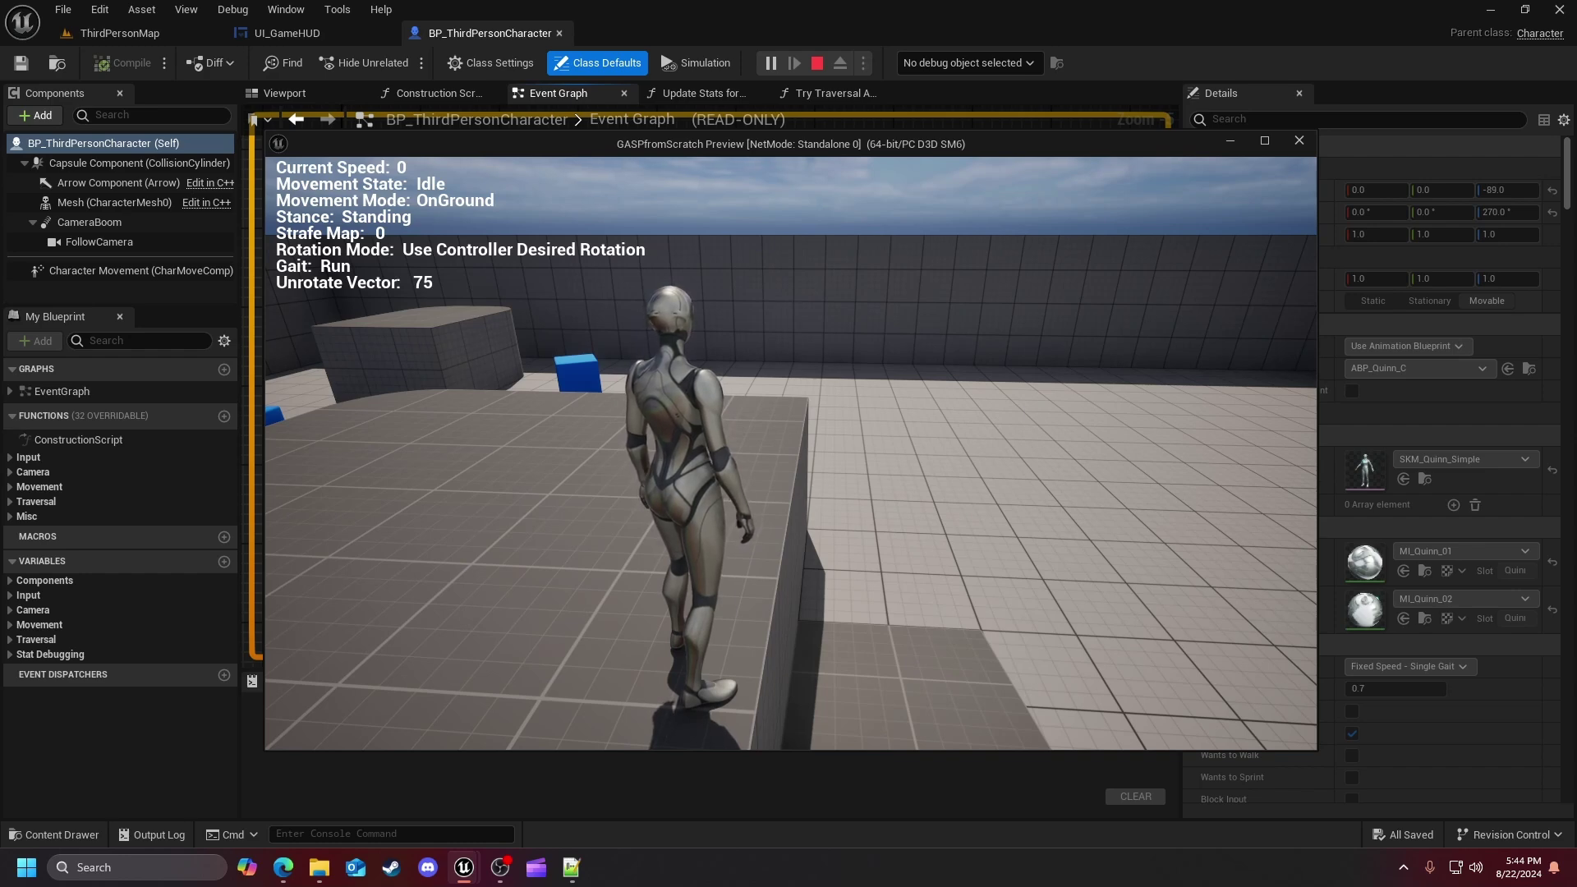
{"action": "key", "text": "a"}
{"action": "key", "text": "w"}
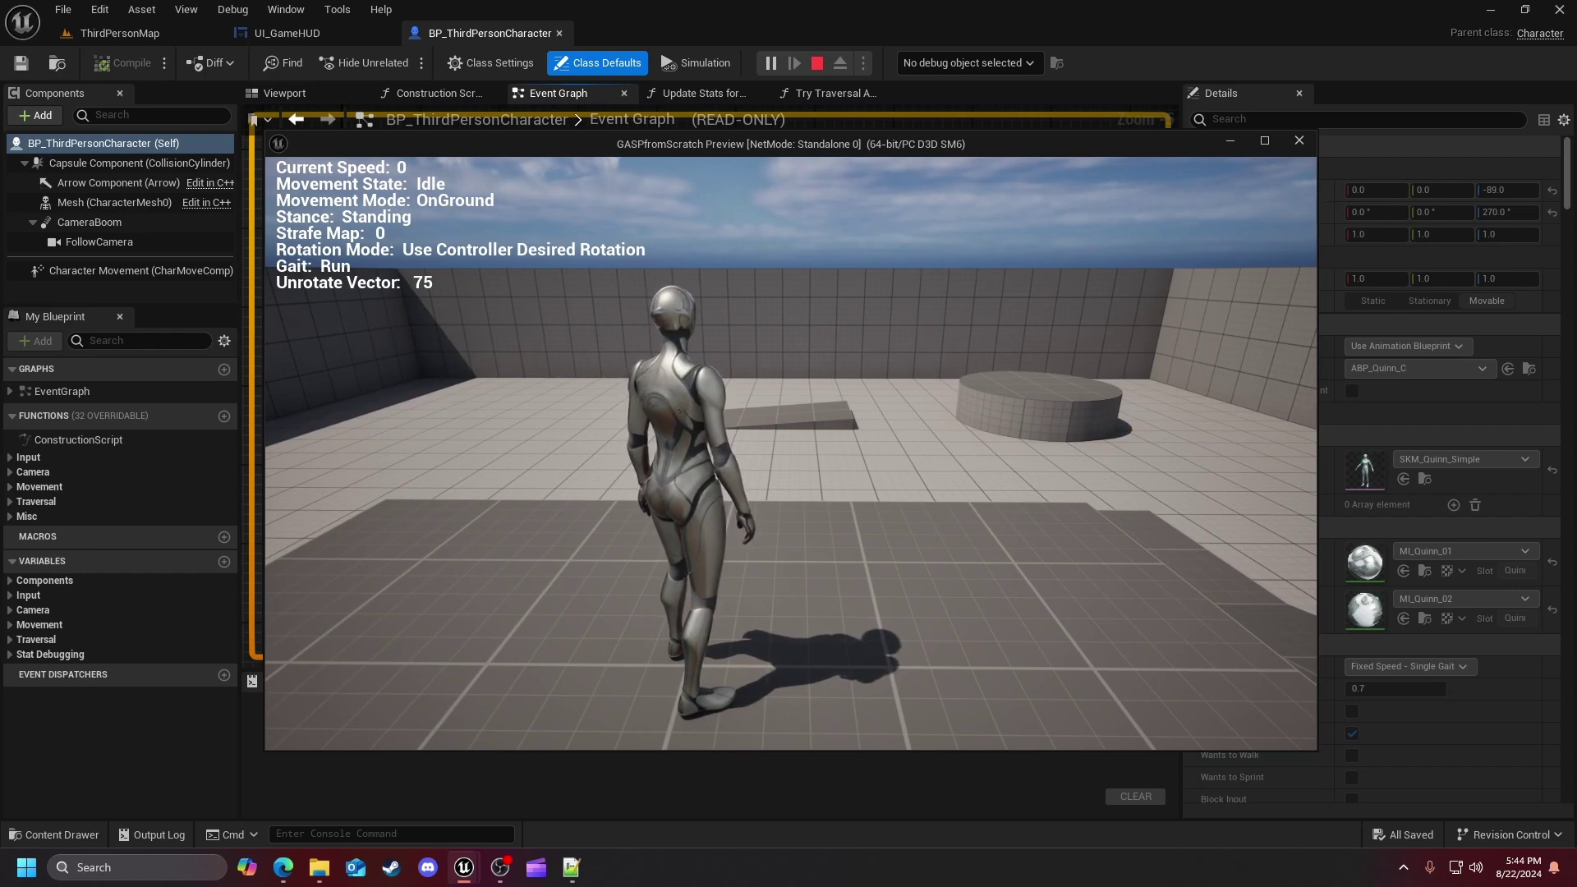
{"action": "key", "text": "w"}
{"action": "key", "text": "space"}
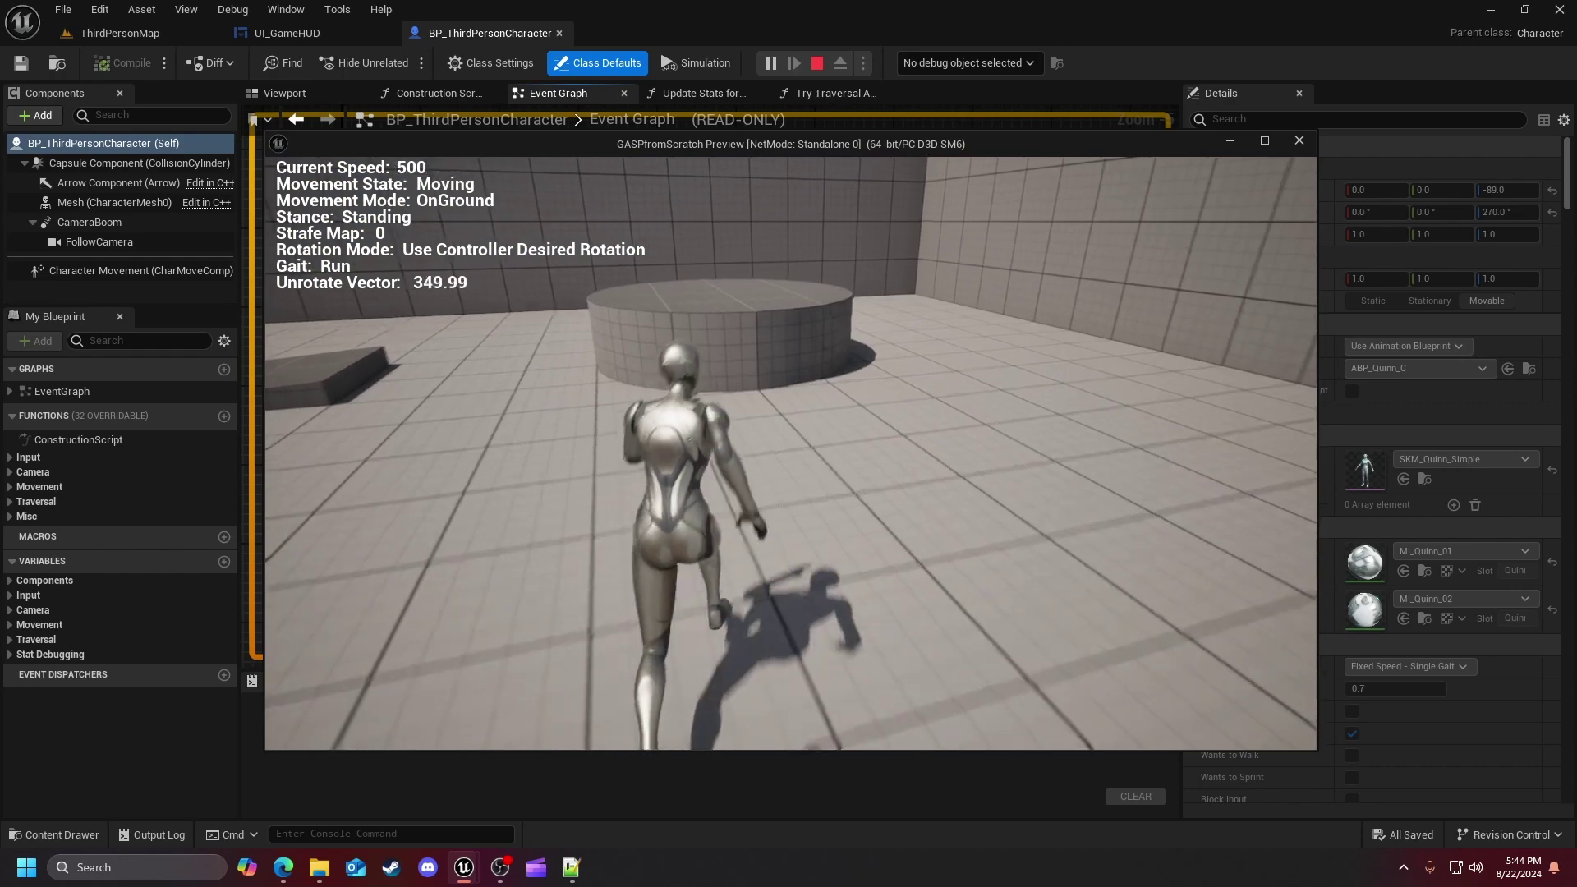
{"action": "key", "text": "space"}
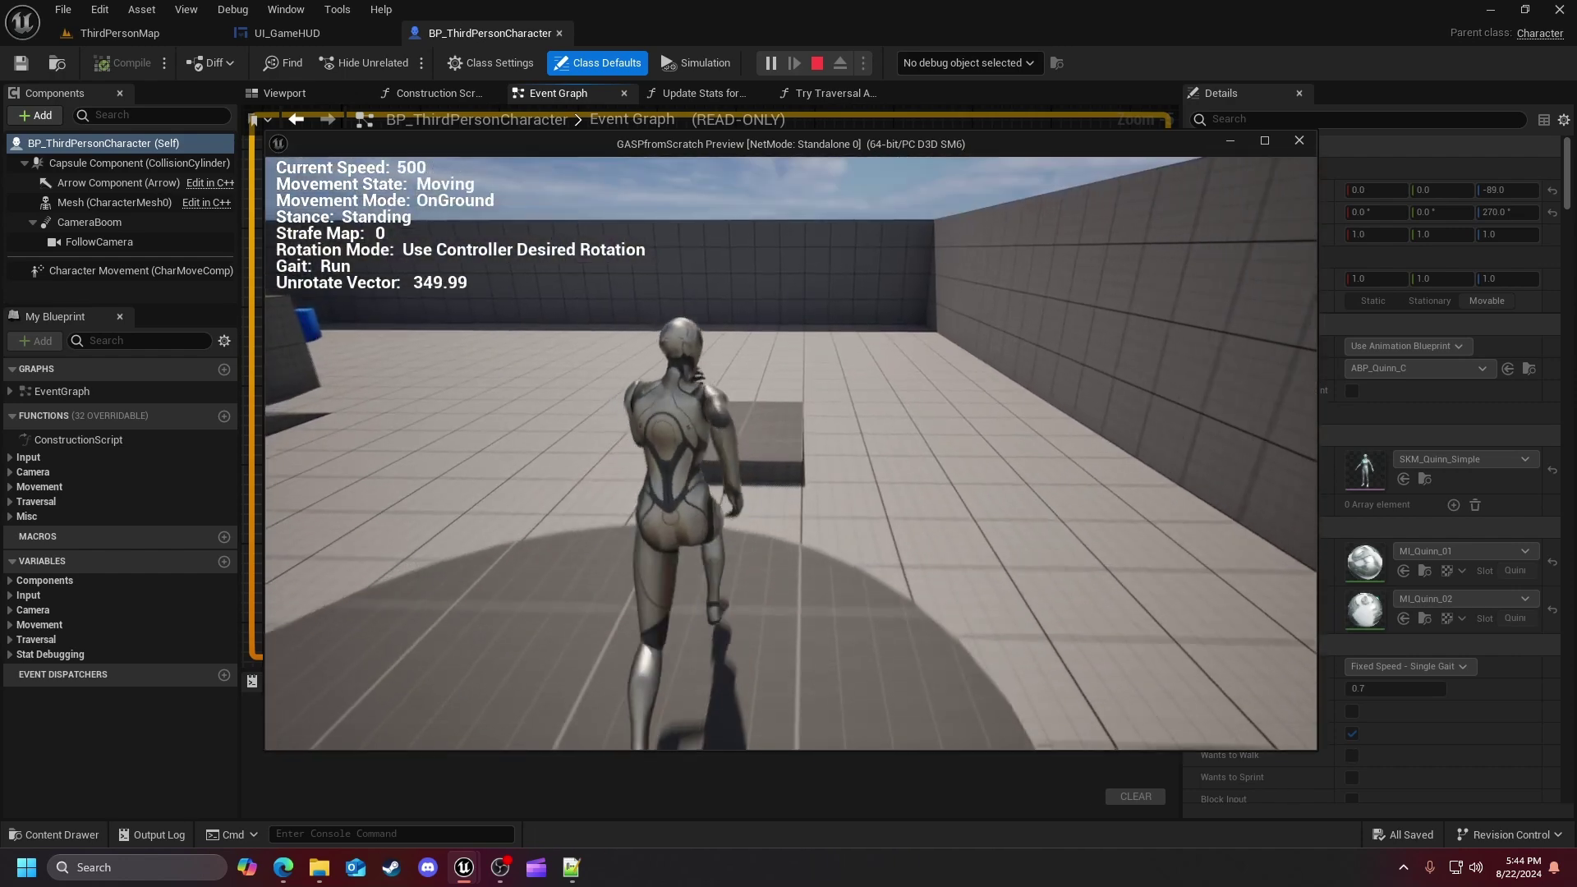
{"action": "key", "text": "space"}
{"action": "key", "text": "d"}
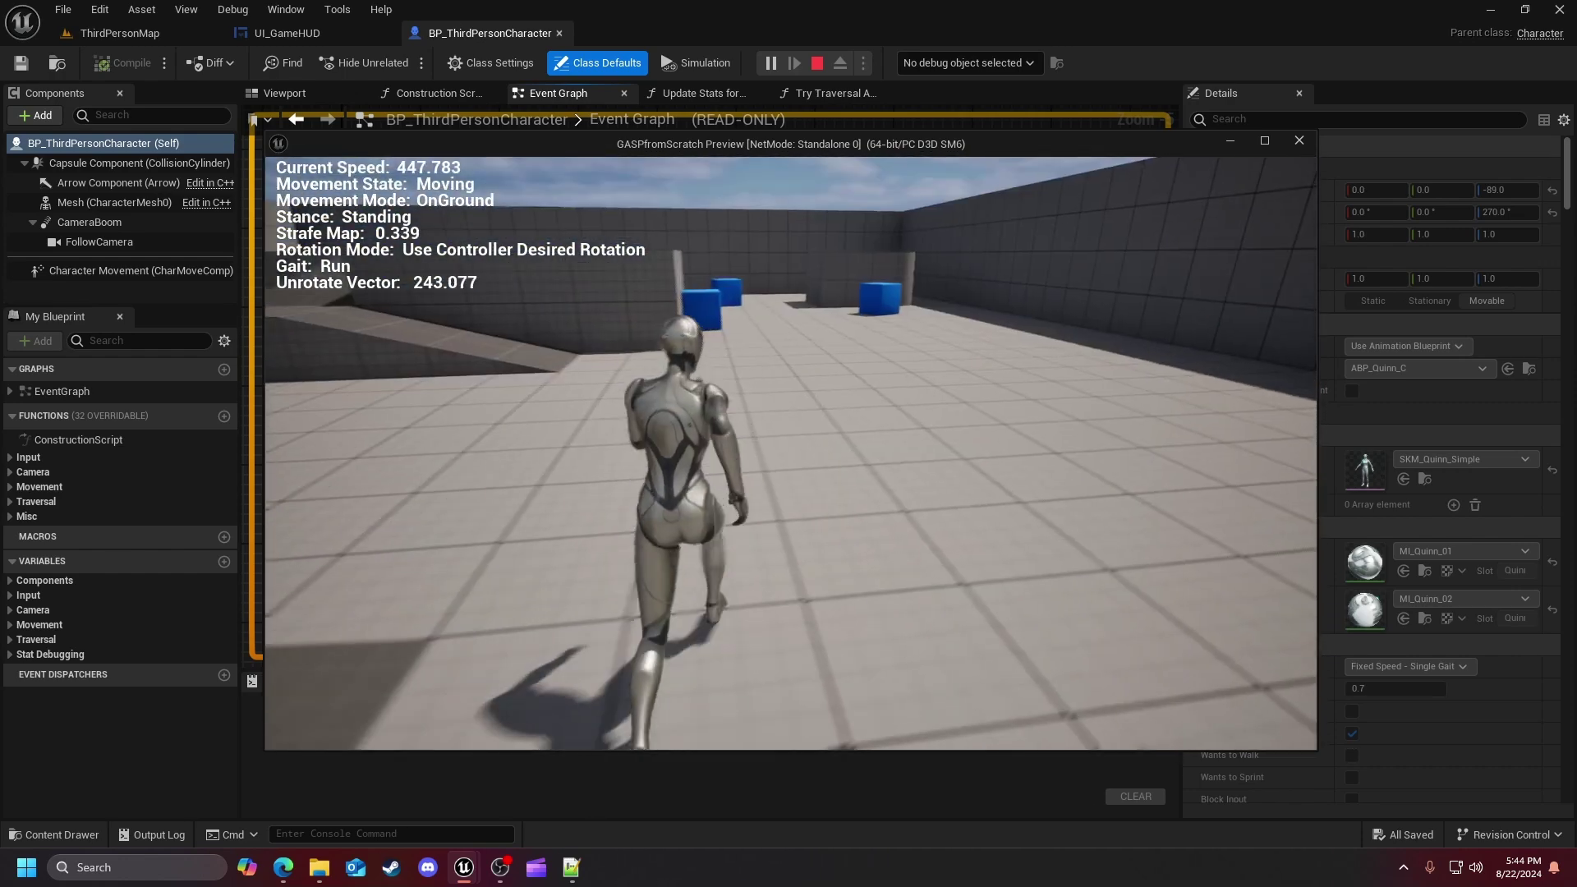
{"action": "key", "text": "Escape"}
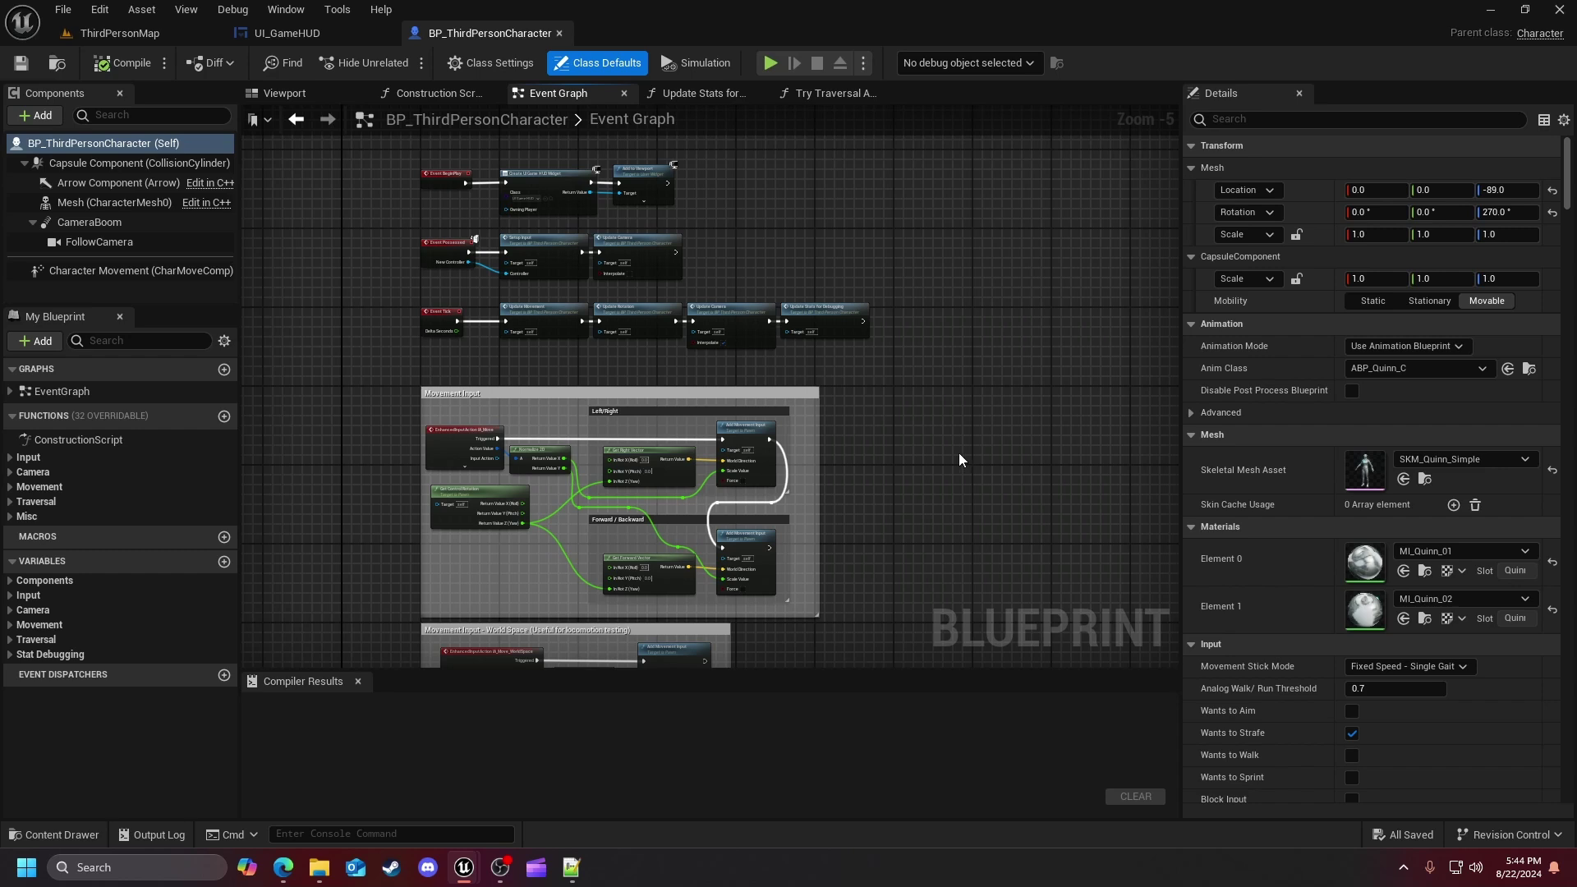
Step: Examine the movement, camera and Jump / Traversal input sections of BP_ThirdPersonCharacter's Event Graph, down to the Try Traversal Action node
{"action": "right_click_drag", "start_coordinate": [942, 517], "coordinate": [909, 275]}
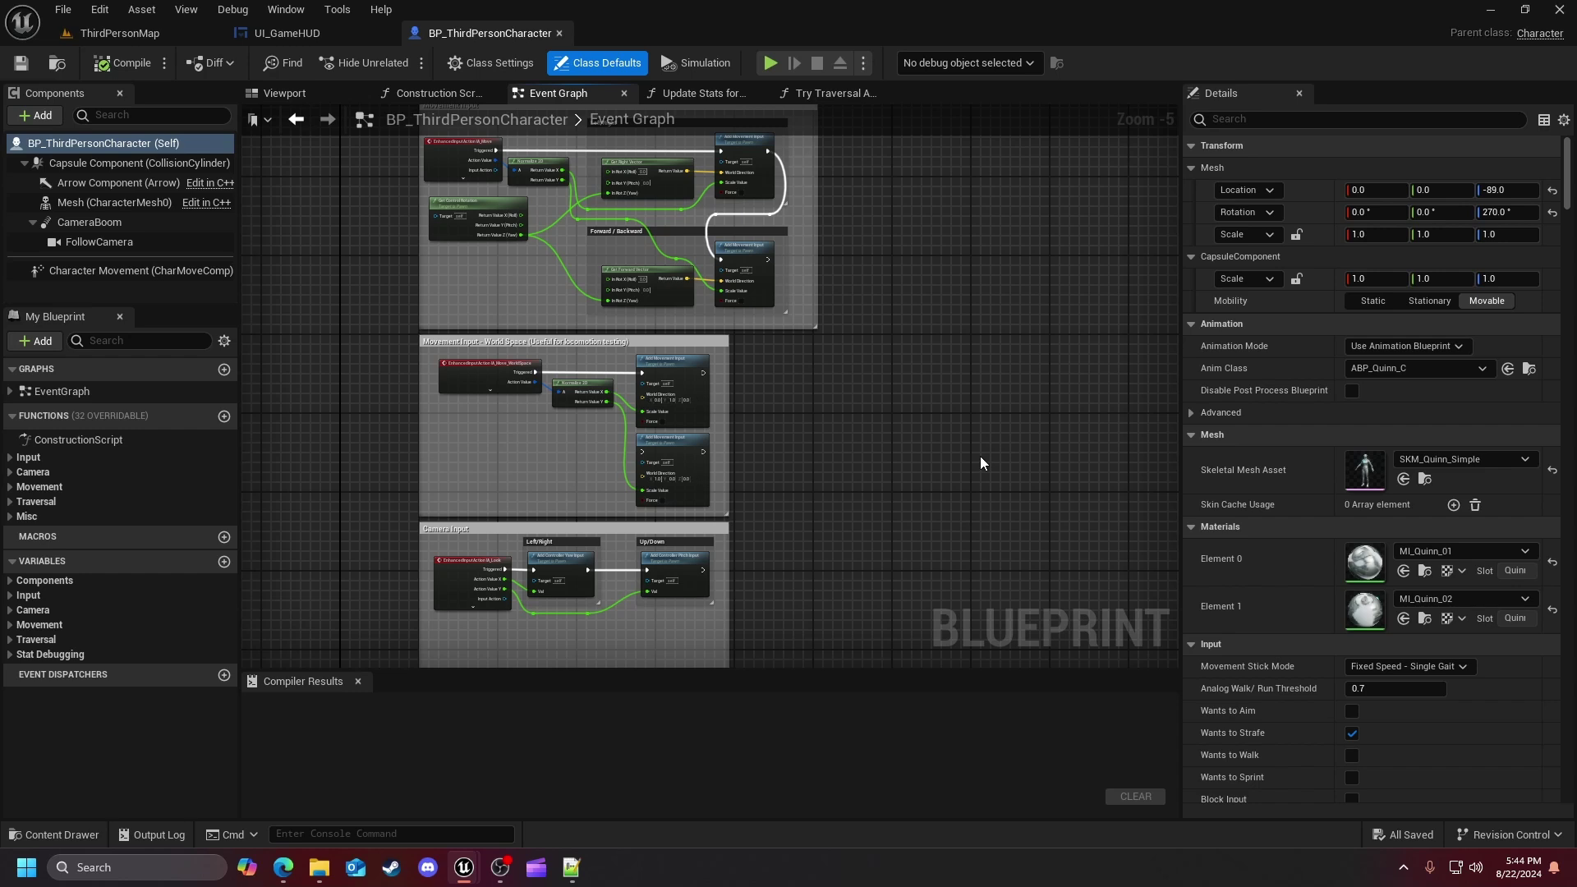
{"action": "right_click_drag", "start_coordinate": [971, 442], "coordinate": [1047, 278]}
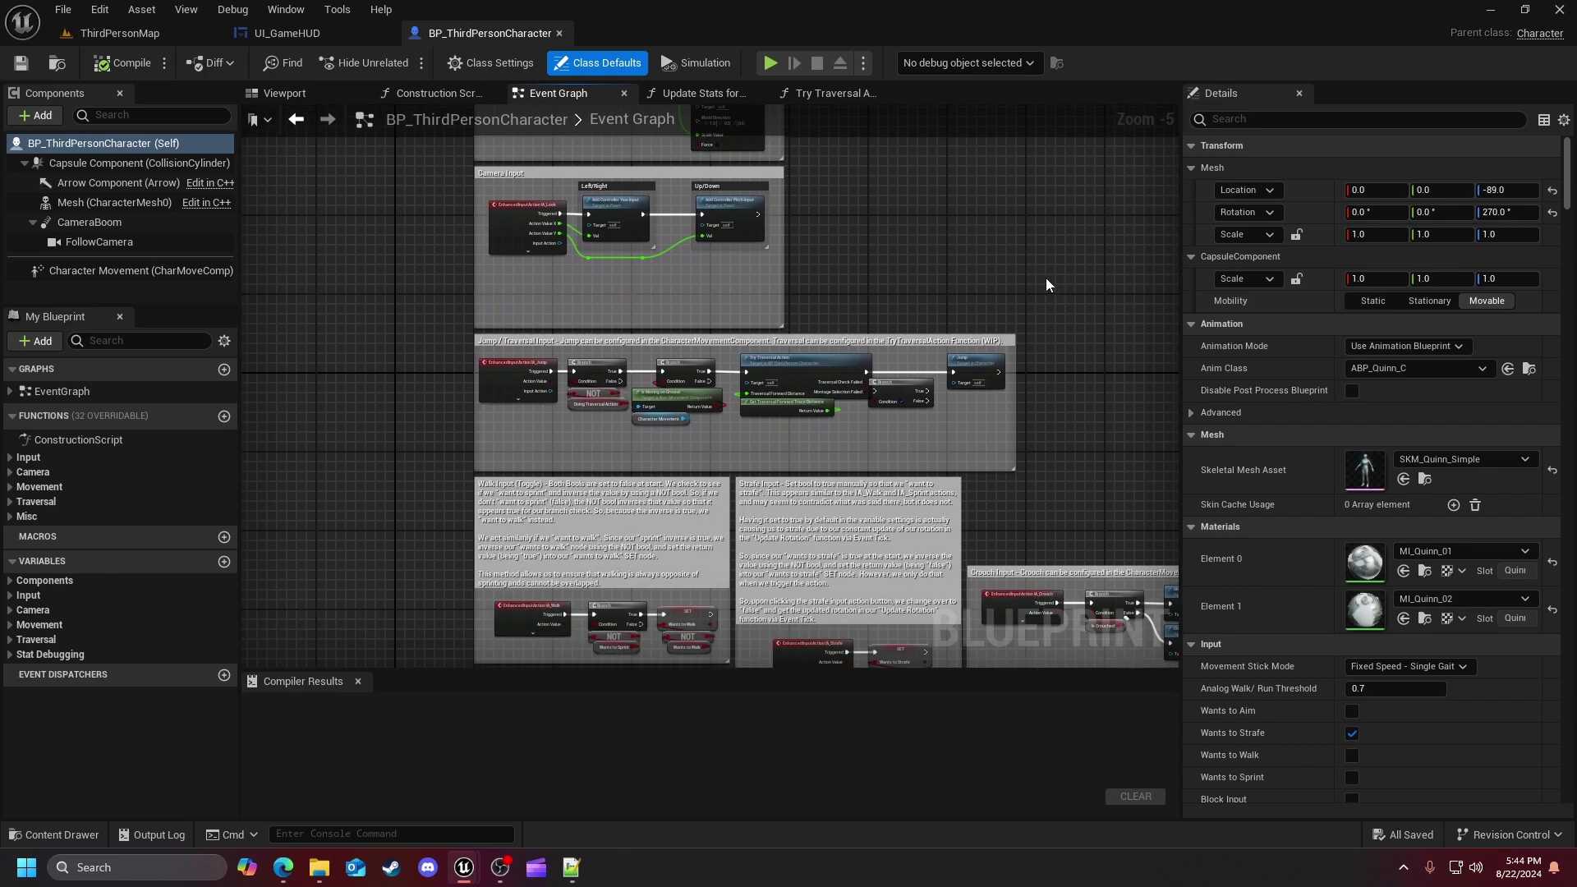
{"action": "scroll", "coordinate": [963, 317], "scroll_direction": "up", "scroll_amount": 2}
{"action": "right_click_drag", "start_coordinate": [920, 332], "coordinate": [676, 370]}
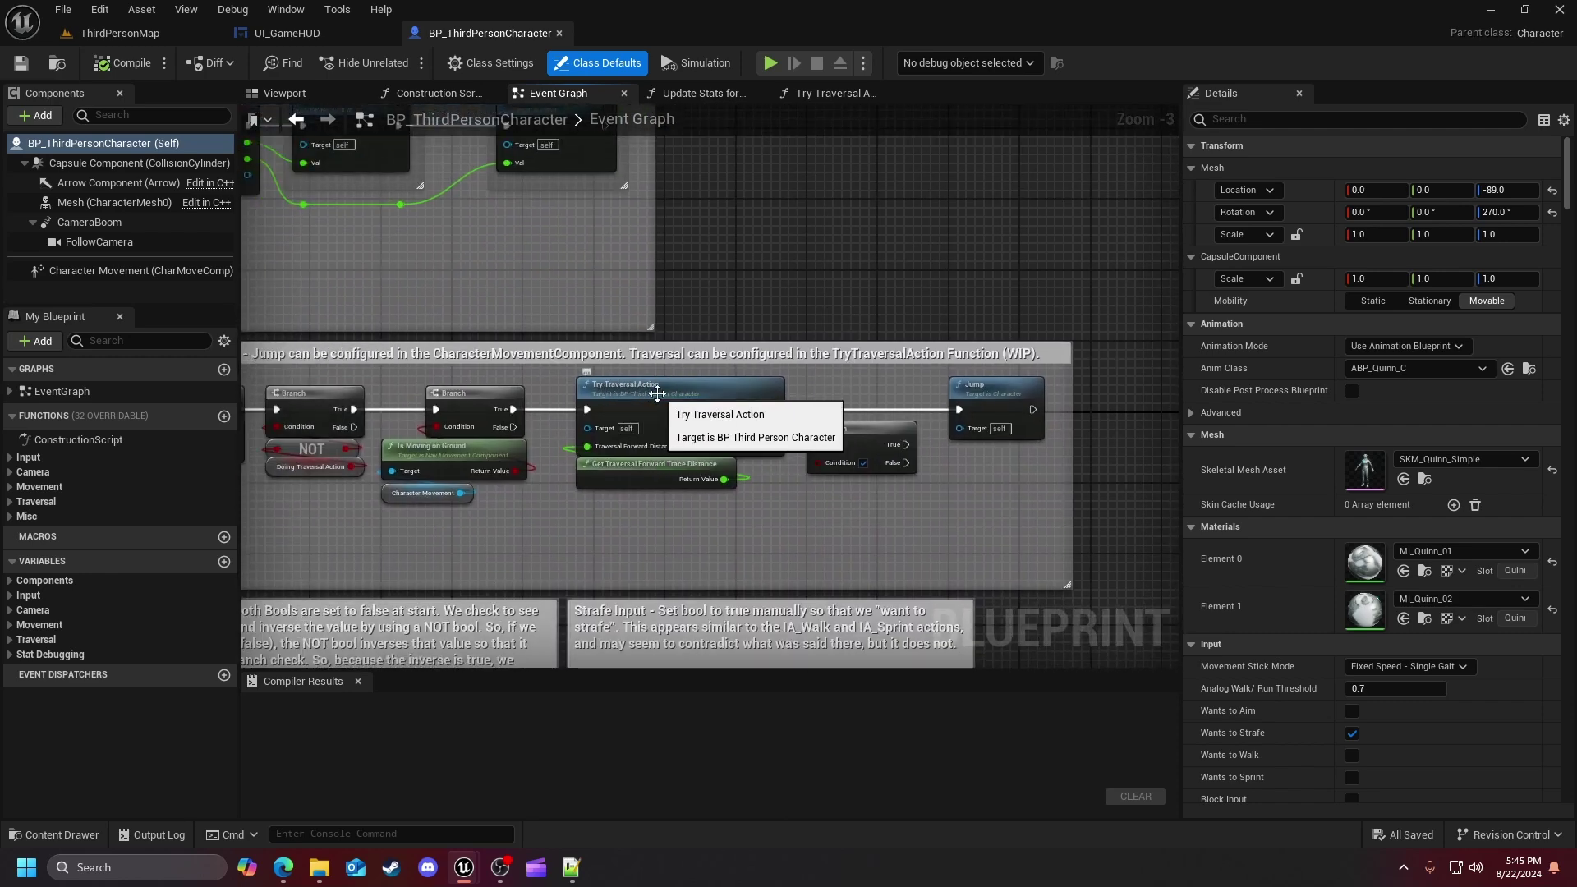
Step: Open the Try Traversal Action function and examine its cached values, capsule trace and branch nodes
{"action": "double_click", "coordinate": [657, 394]}
{"action": "right_click_drag", "start_coordinate": [783, 361], "coordinate": [669, 516]}
{"action": "scroll", "coordinate": [898, 447], "scroll_direction": "down", "scroll_amount": 3}
{"action": "scroll", "coordinate": [821, 476], "scroll_direction": "up", "scroll_amount": 1}
{"action": "scroll", "coordinate": [918, 489], "scroll_direction": "up", "scroll_amount": 2}
{"action": "scroll", "coordinate": [946, 537], "scroll_direction": "down", "scroll_amount": 1}
{"action": "scroll", "coordinate": [797, 445], "scroll_direction": "down", "scroll_amount": 1}
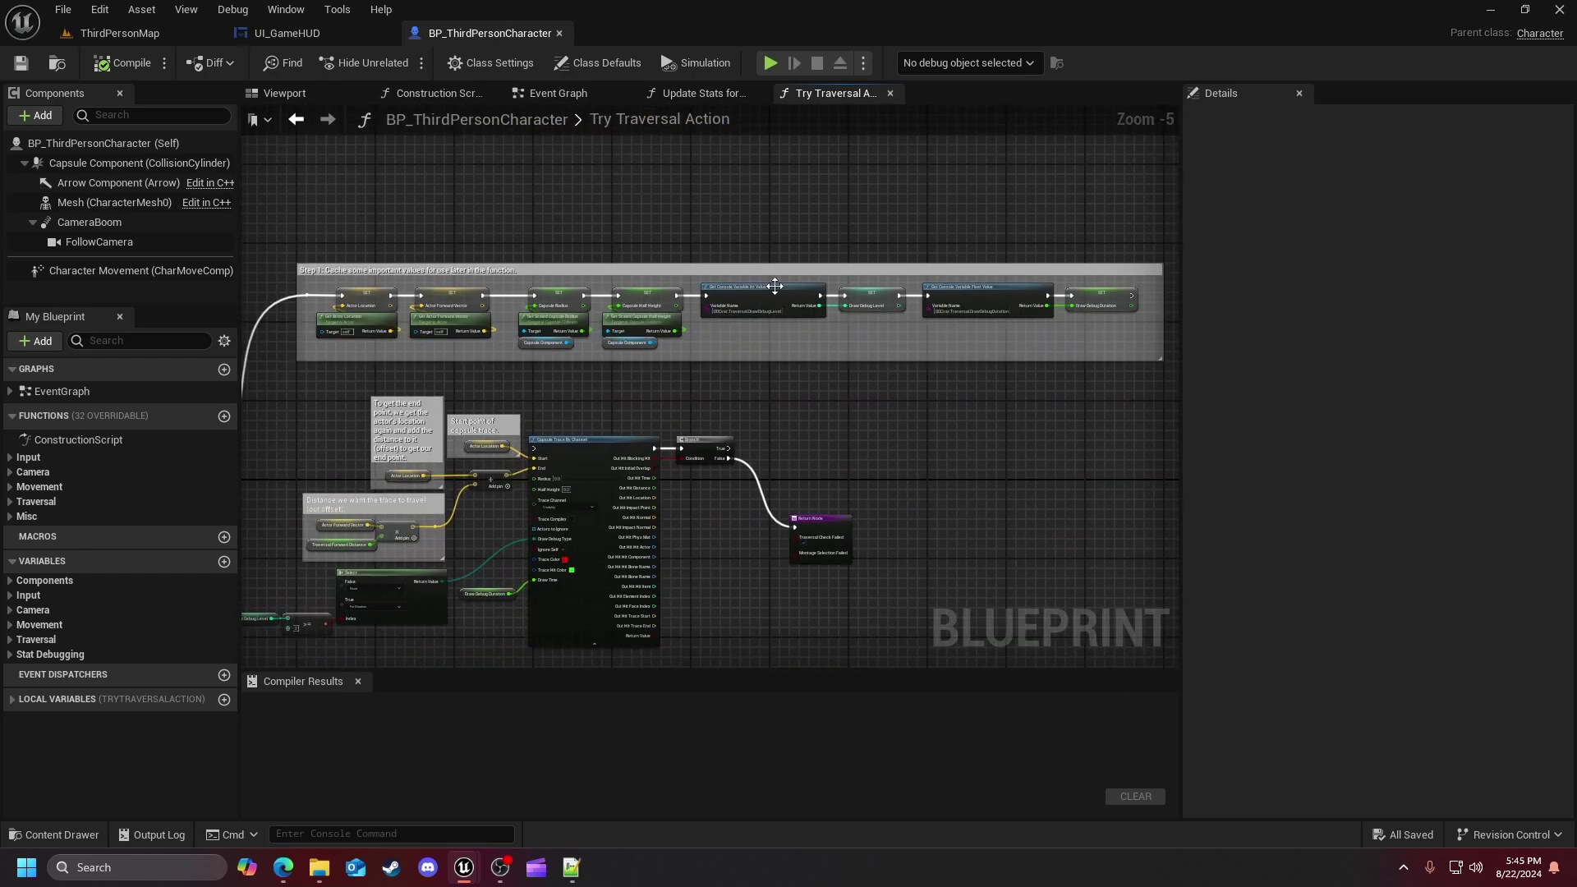
{"action": "right_click_drag", "start_coordinate": [915, 426], "coordinate": [730, 473]}
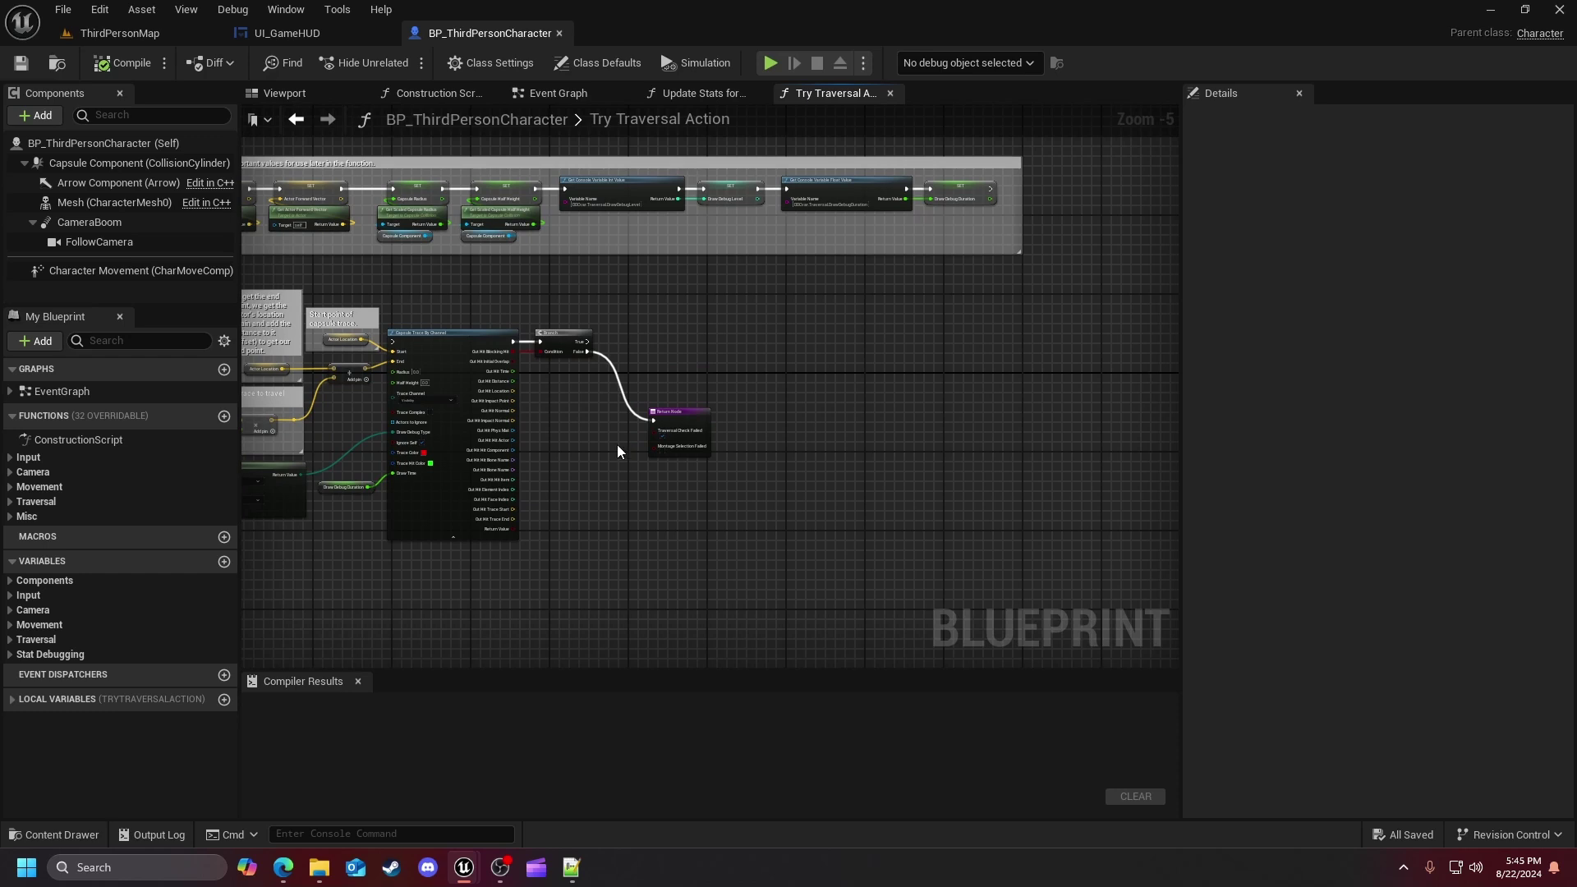
{"action": "right_click_drag", "start_coordinate": [618, 445], "coordinate": [870, 401]}
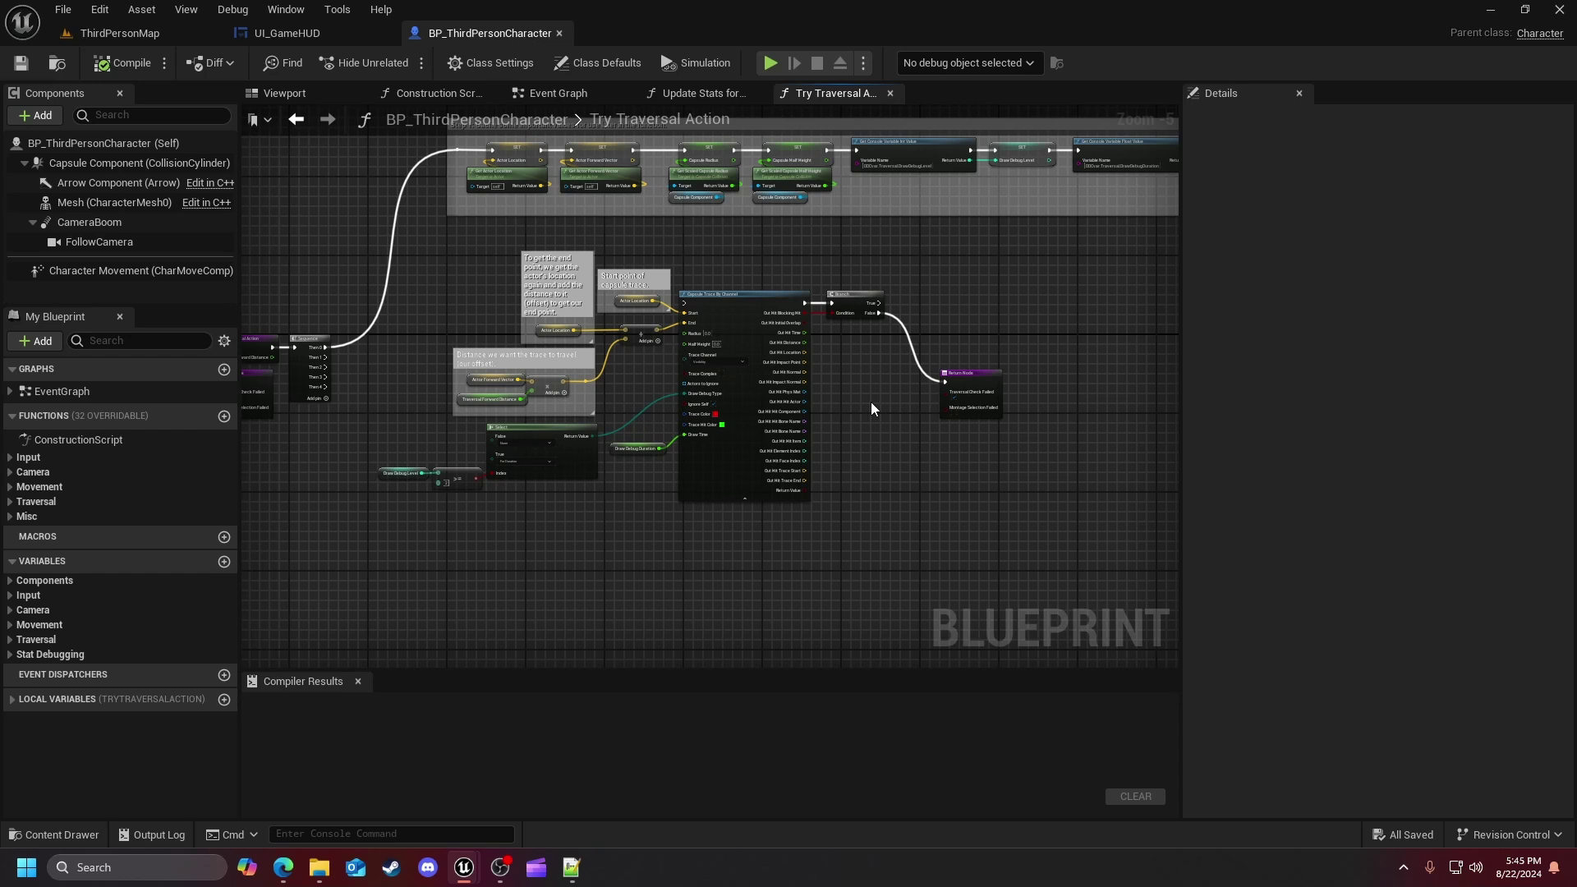
Step: Return to the Event Graph and review the world-space movement, camera and Jump / Traversal input sections
{"action": "left_click", "coordinate": [567, 94]}
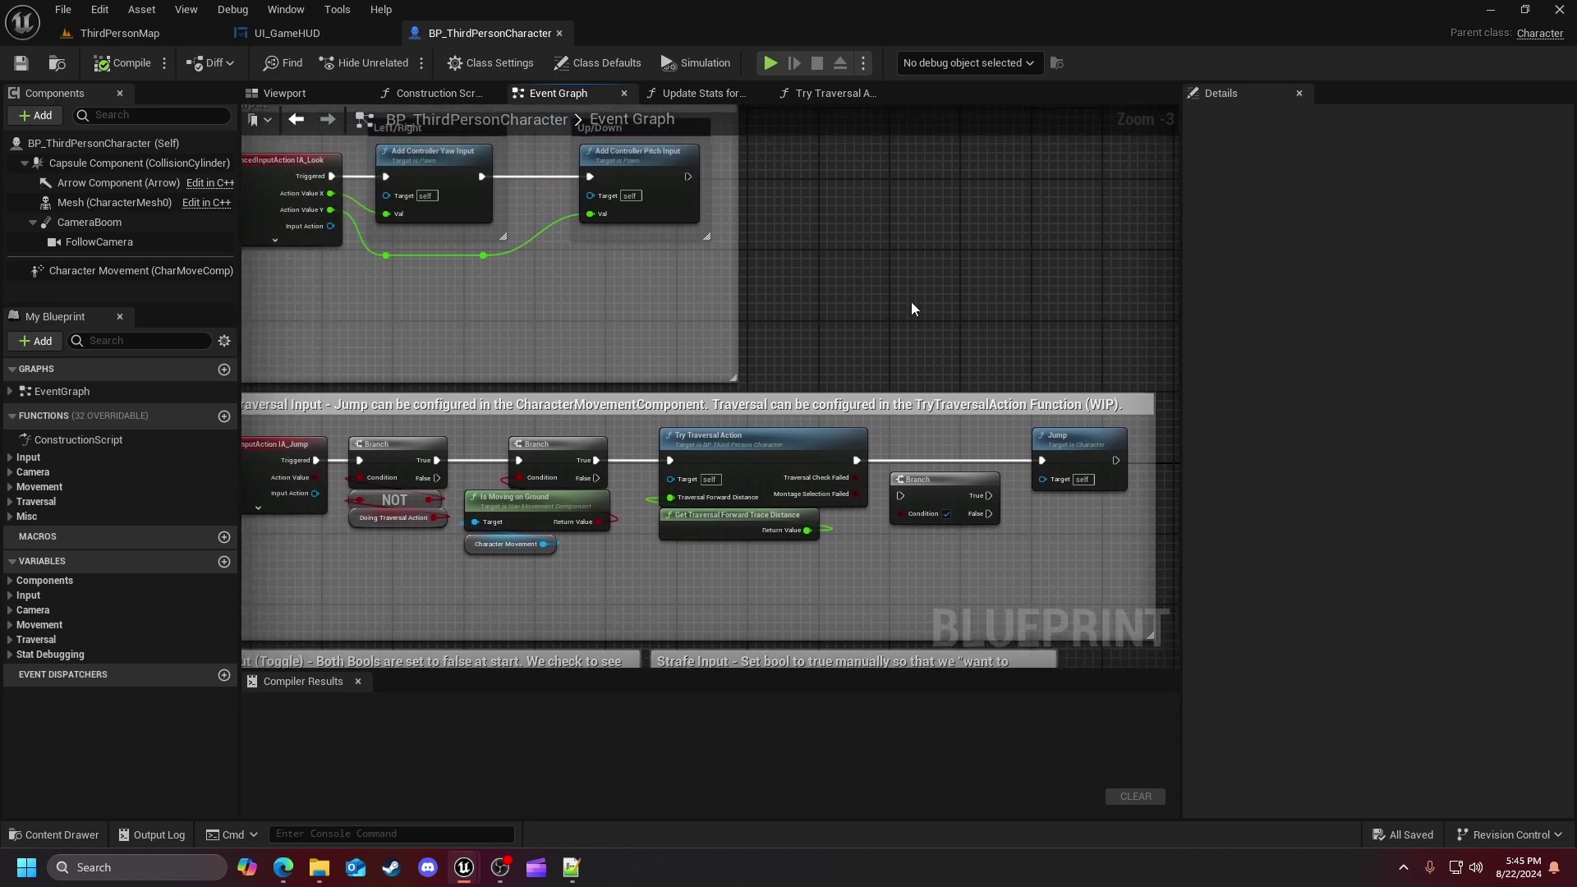
{"action": "right_click_drag", "start_coordinate": [875, 318], "coordinate": [925, 431]}
{"action": "scroll", "coordinate": [954, 365], "scroll_direction": "down", "scroll_amount": 1}
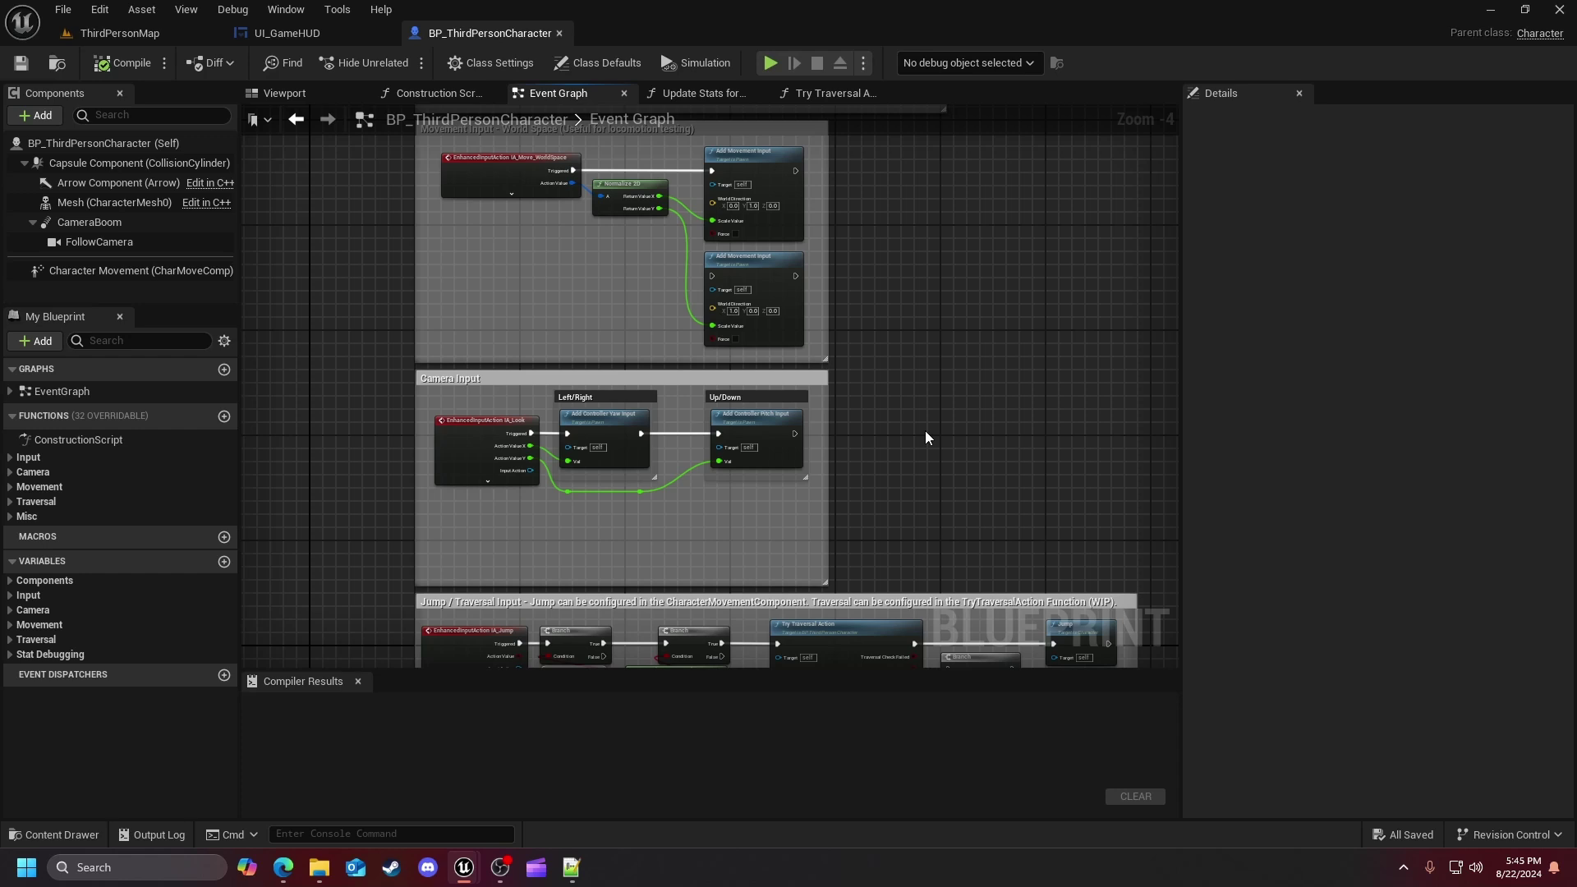
{"action": "right_click_drag", "start_coordinate": [925, 431], "coordinate": [867, 278]}
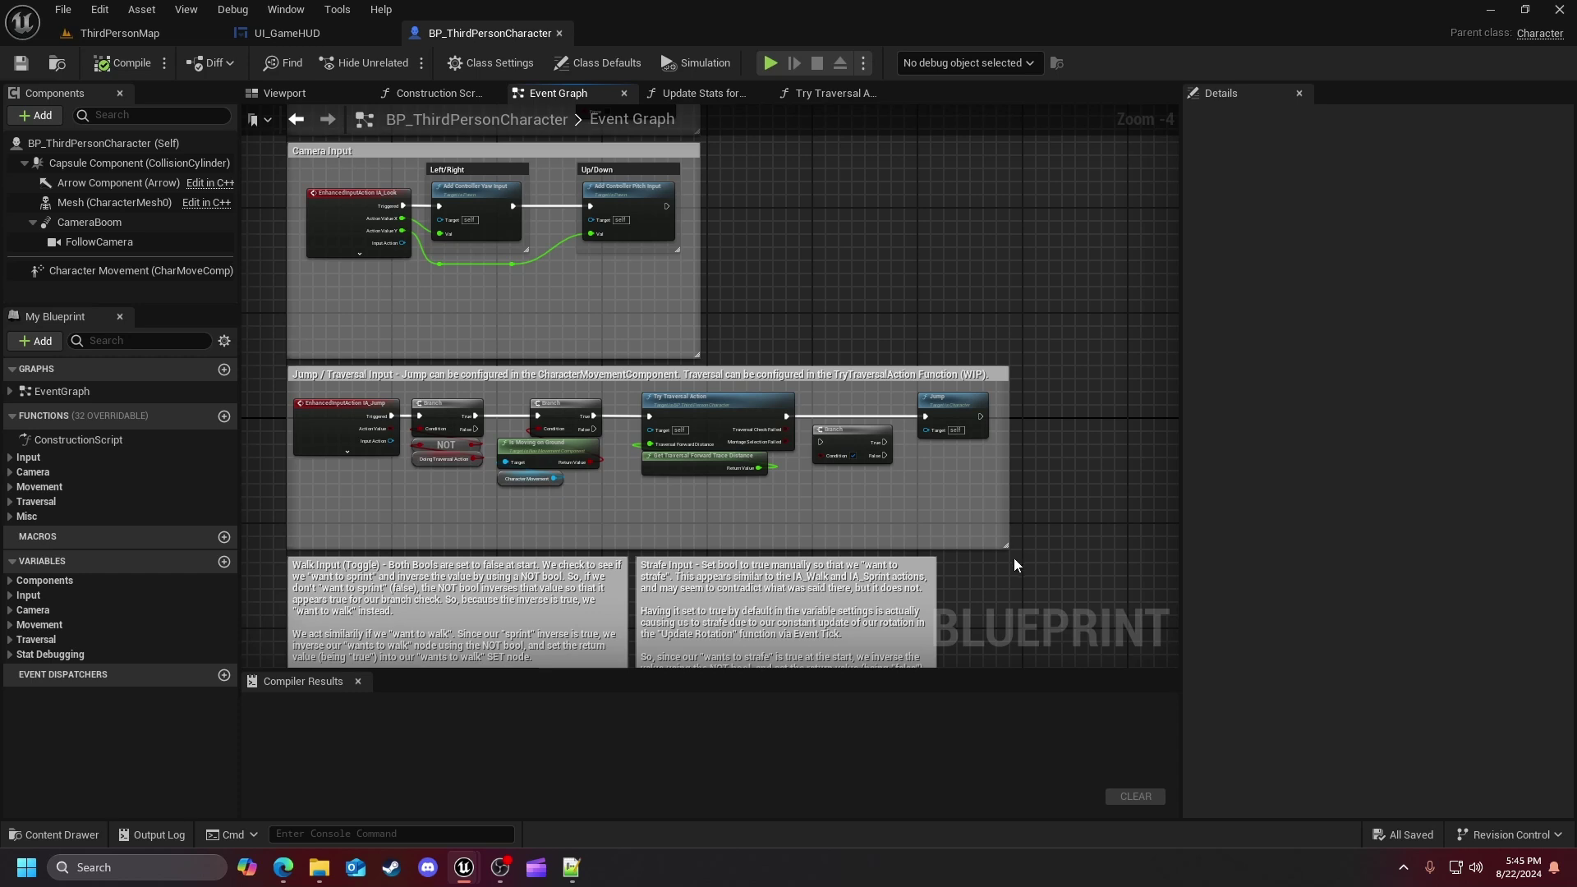
{"action": "right_click_drag", "start_coordinate": [975, 262], "coordinate": [967, 437]}
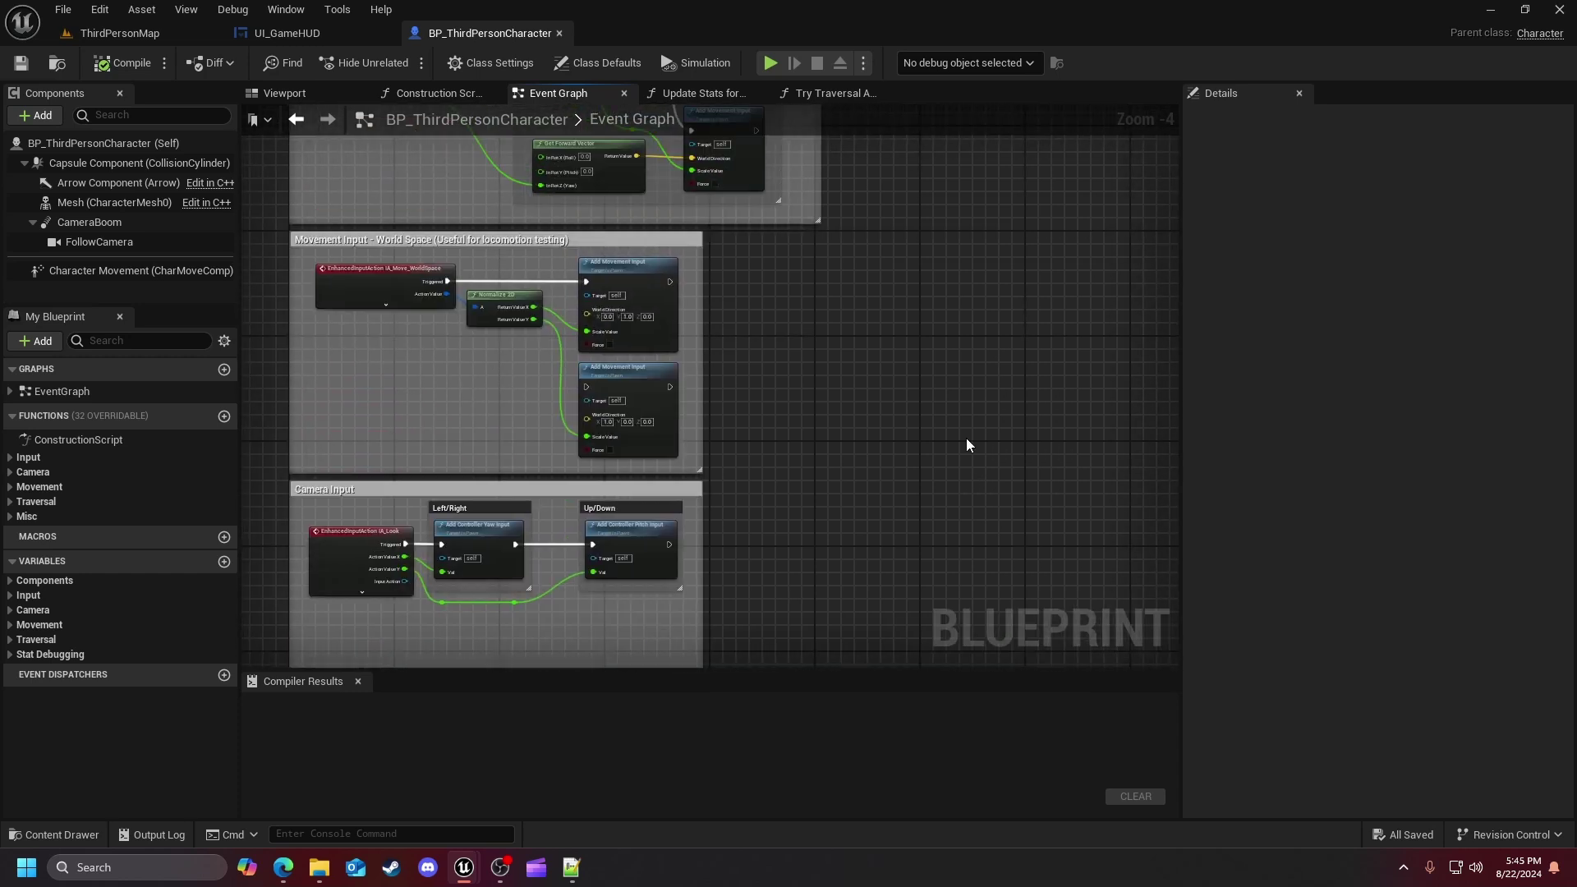